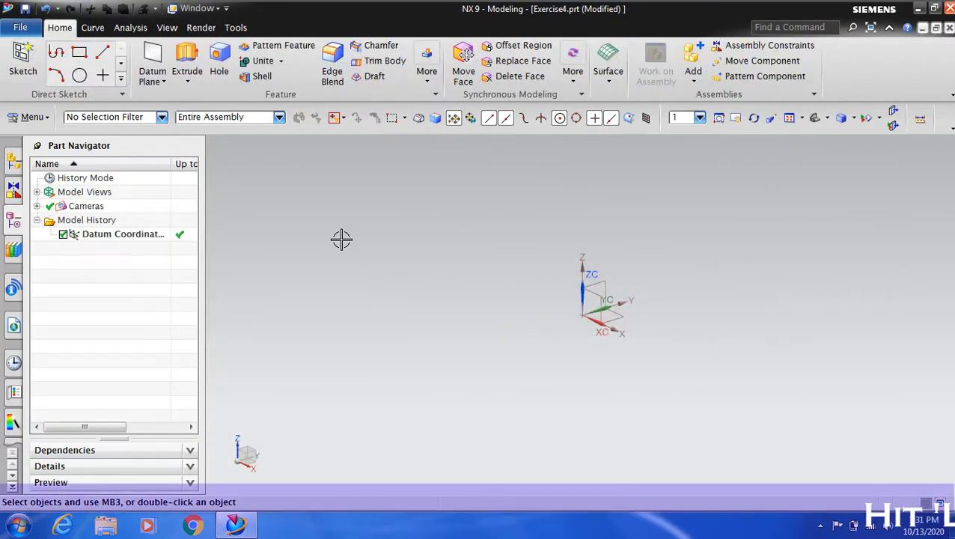
# - Start a sketch on the XZ datum plane, viewed from the front
pyautogui.click(27, 71)
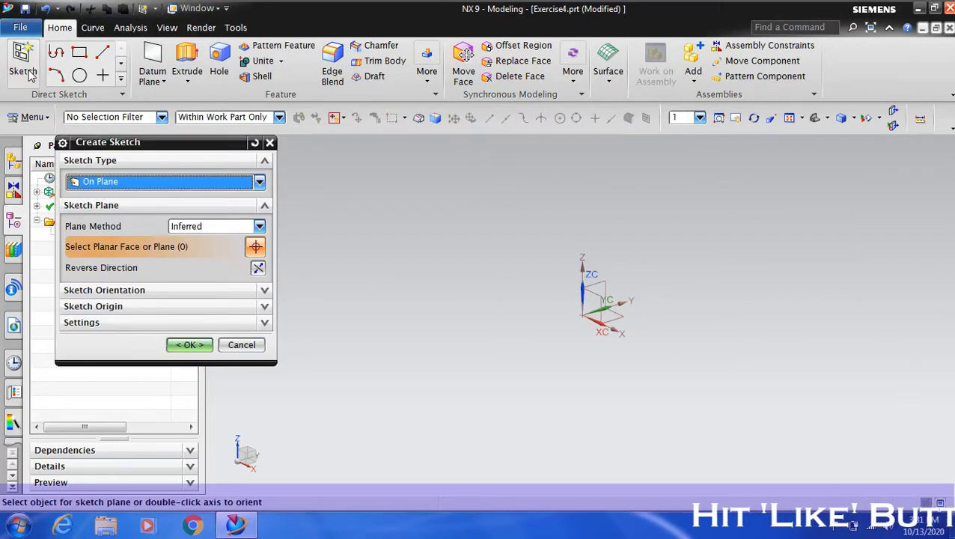
pyautogui.click(167, 27)
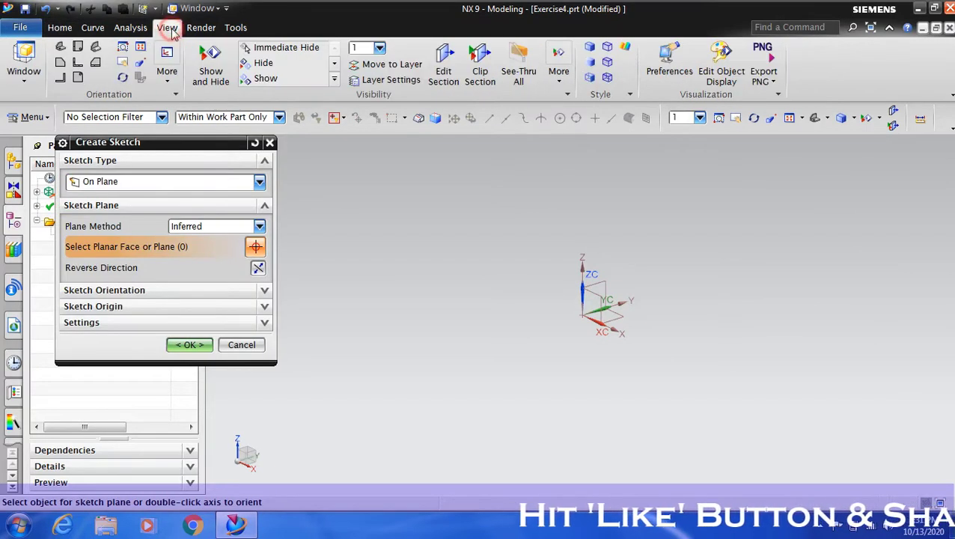
pyautogui.click(77, 65)
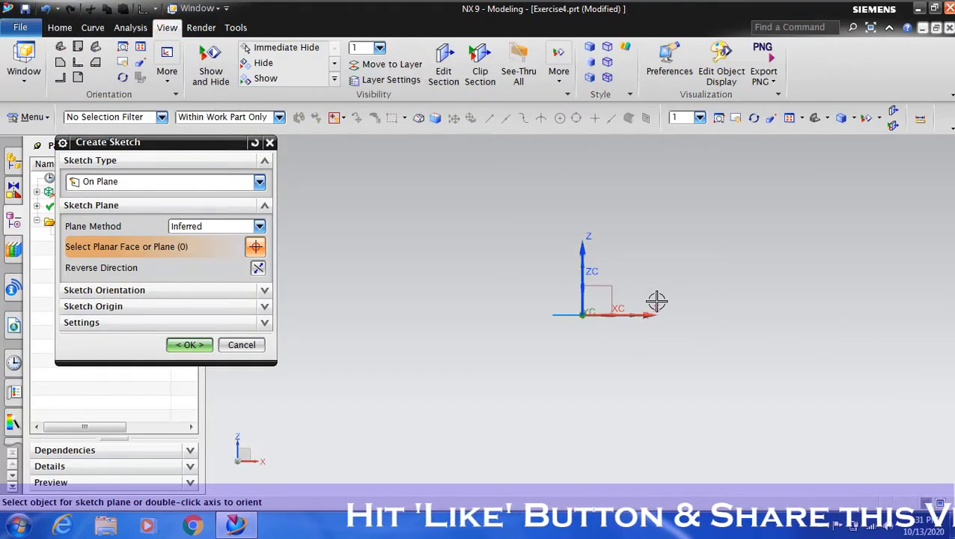
pyautogui.click(618, 284)
pyautogui.click(188, 345)
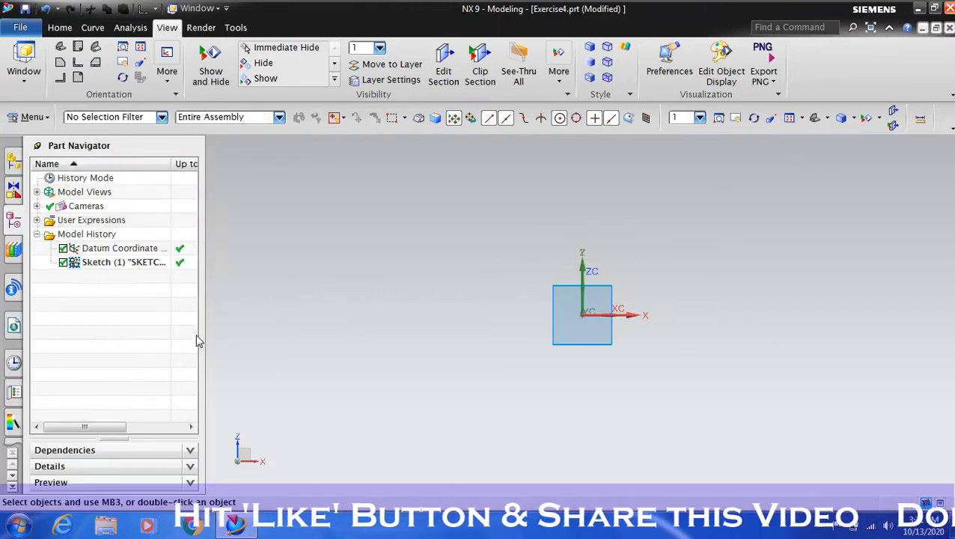
# - Draw three connected lines: 60 up, 75 across and 60 down
pyautogui.click(61, 27)
pyautogui.click(138, 53)
pyautogui.write('-37.5')
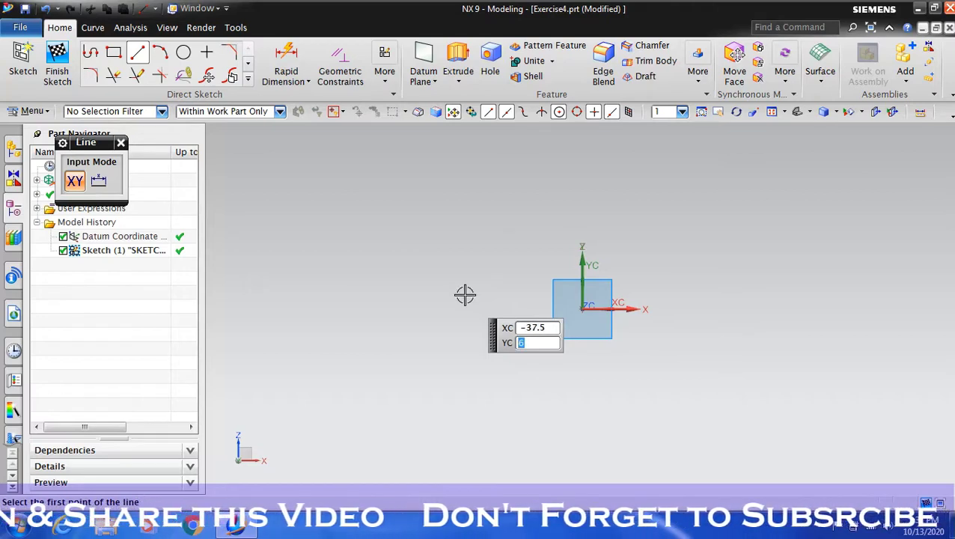
pyautogui.press('Return')
pyautogui.write('52')
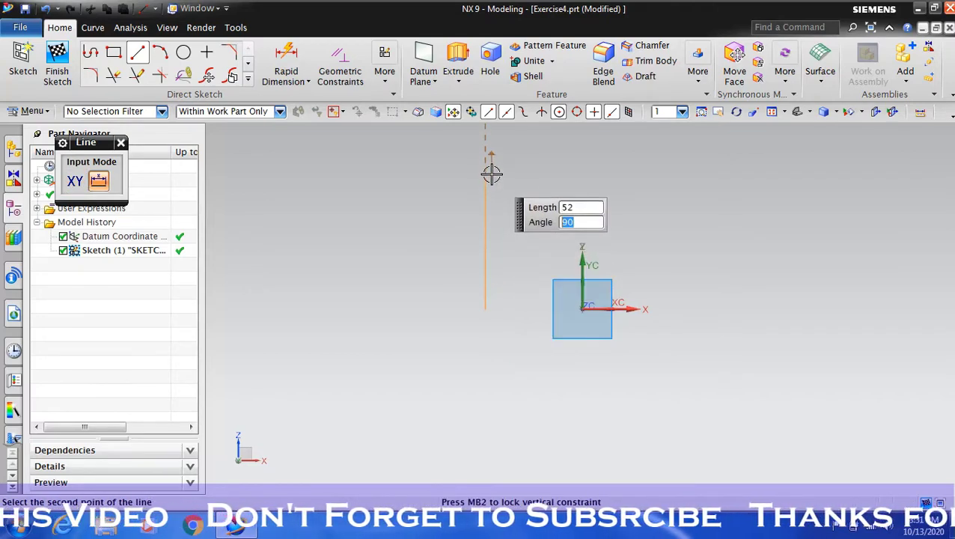
pyautogui.write('60')
pyautogui.press('Return')
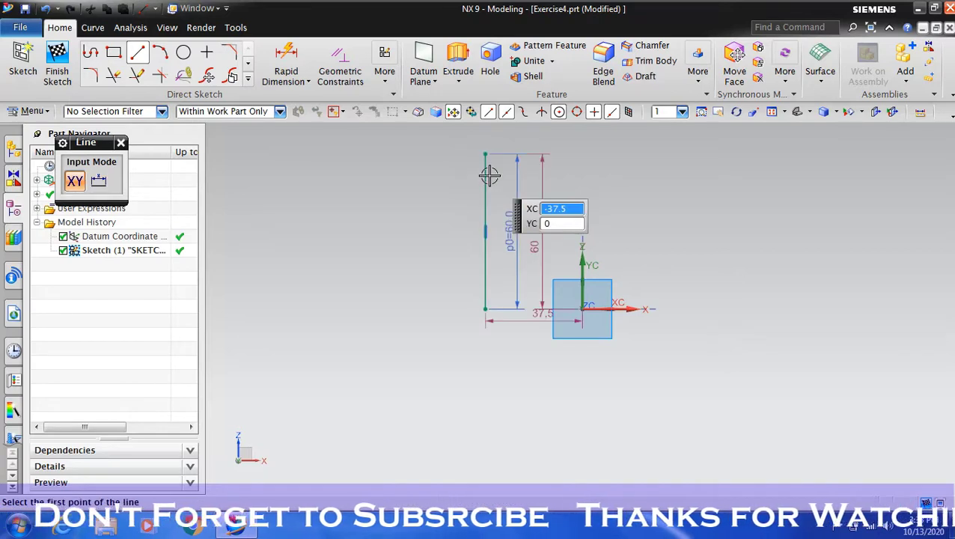
pyautogui.click(484, 154)
pyautogui.write('75')
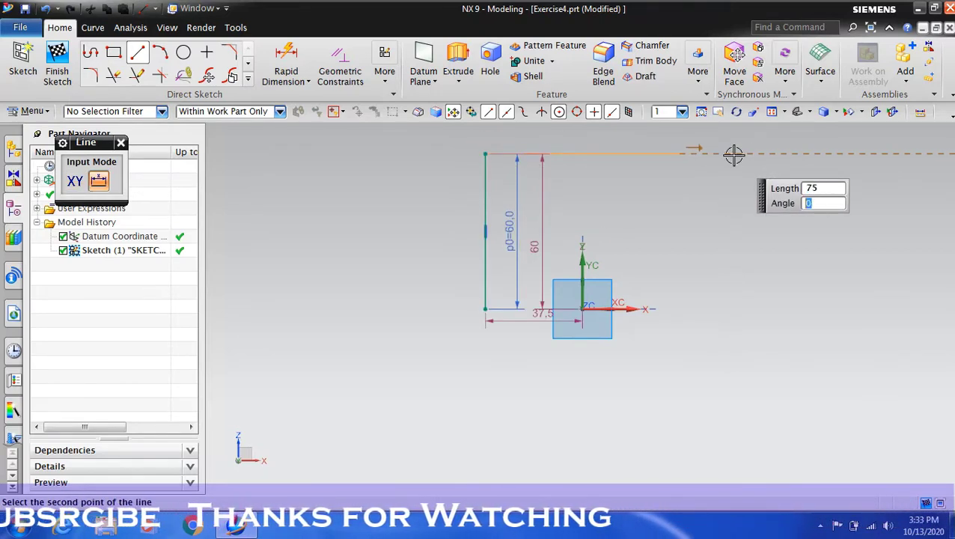
pyautogui.press('Return')
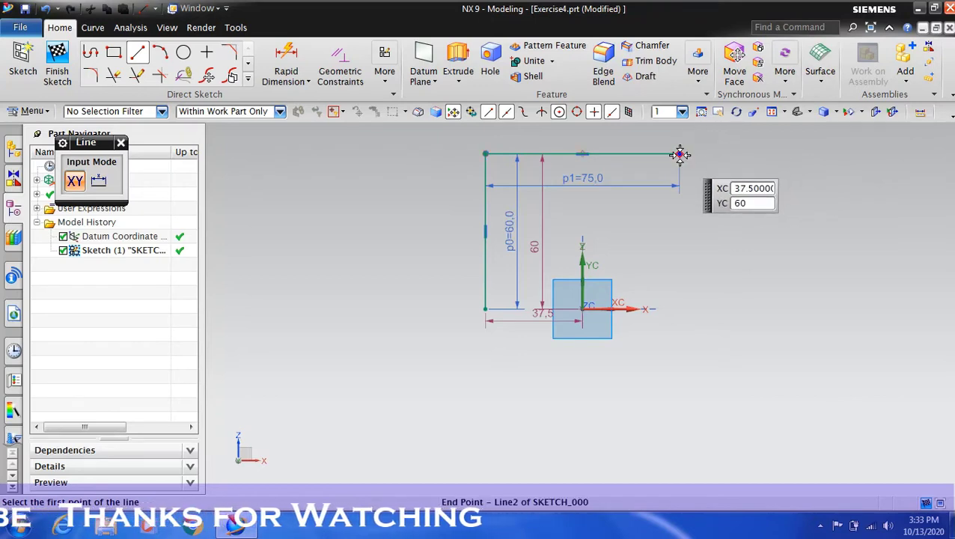
pyautogui.click(679, 155)
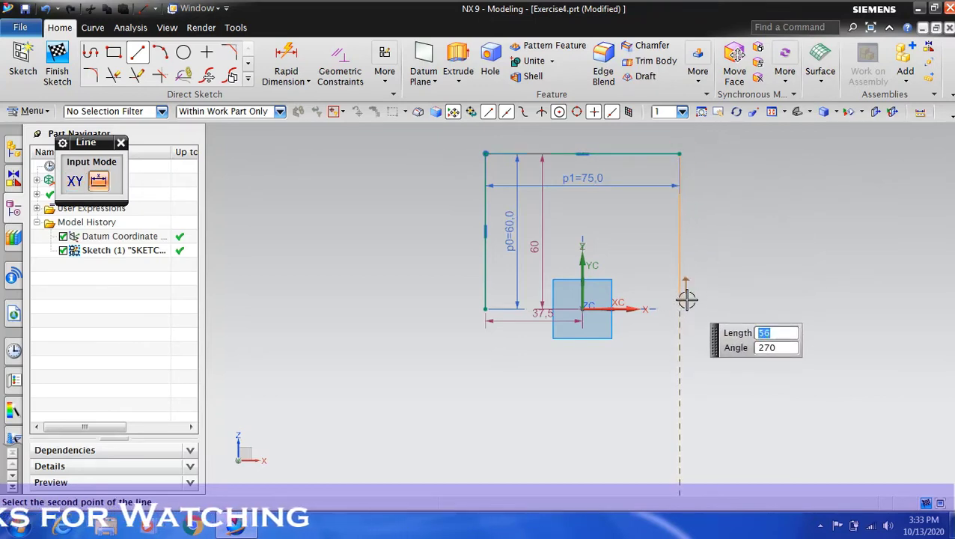
pyautogui.press('Return')
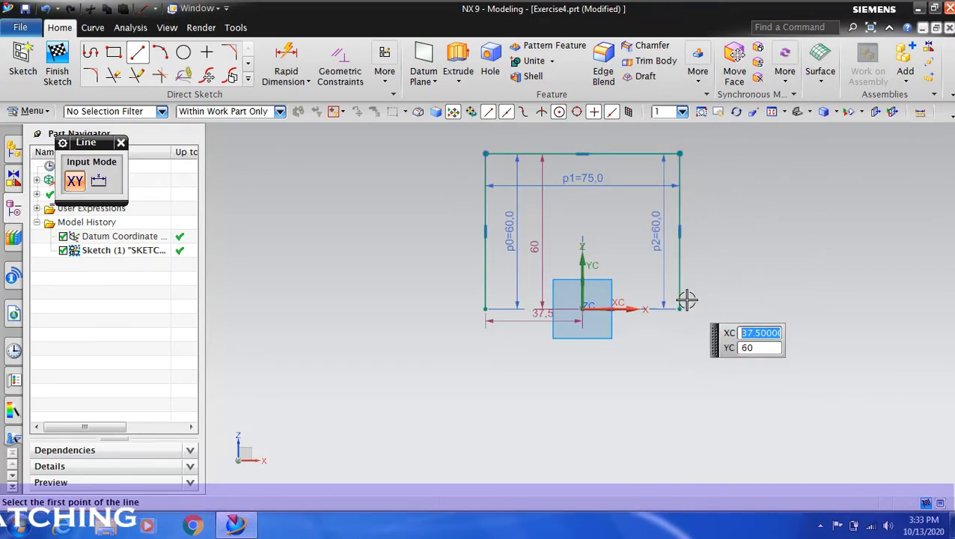
pyautogui.press('Escape')
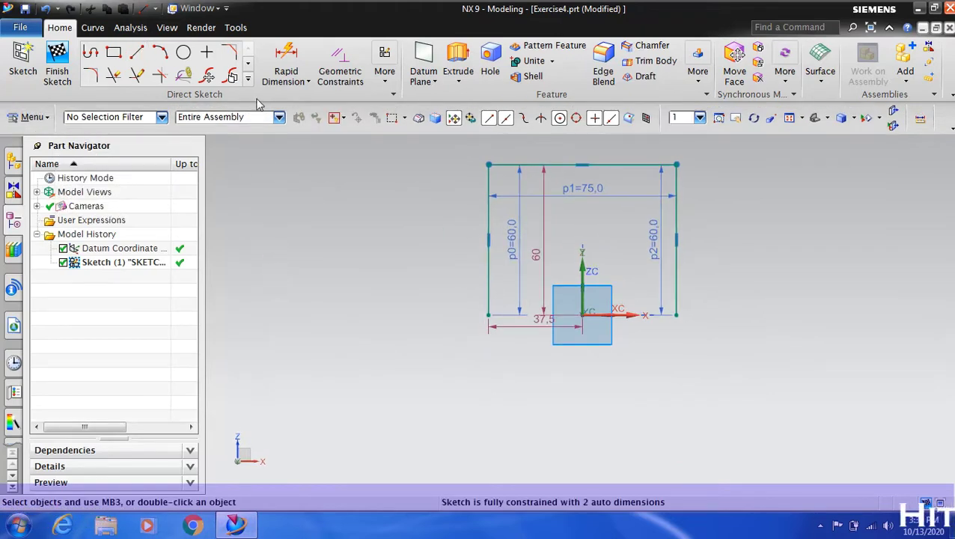
# - Offset the three outline lines 20 mm inward
pyautogui.click(230, 76)
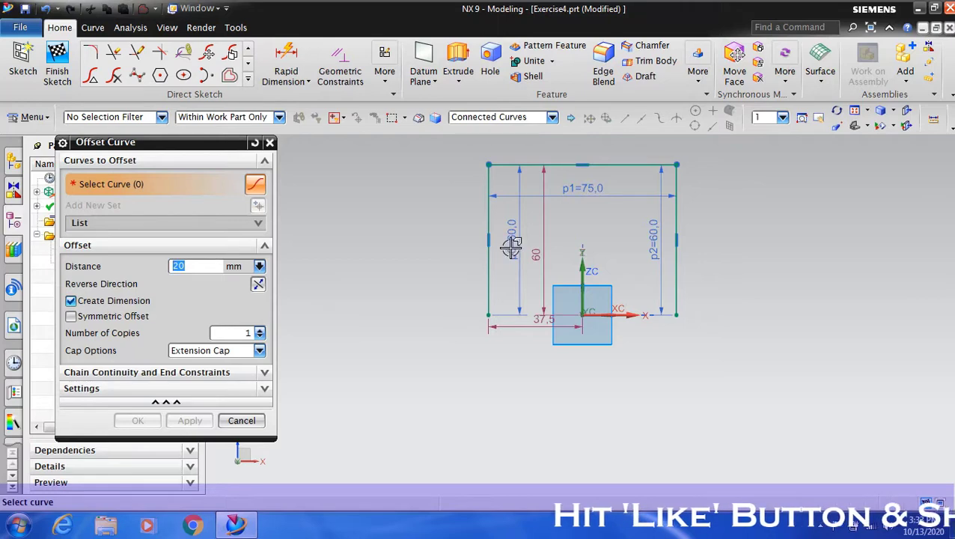
pyautogui.click(482, 255)
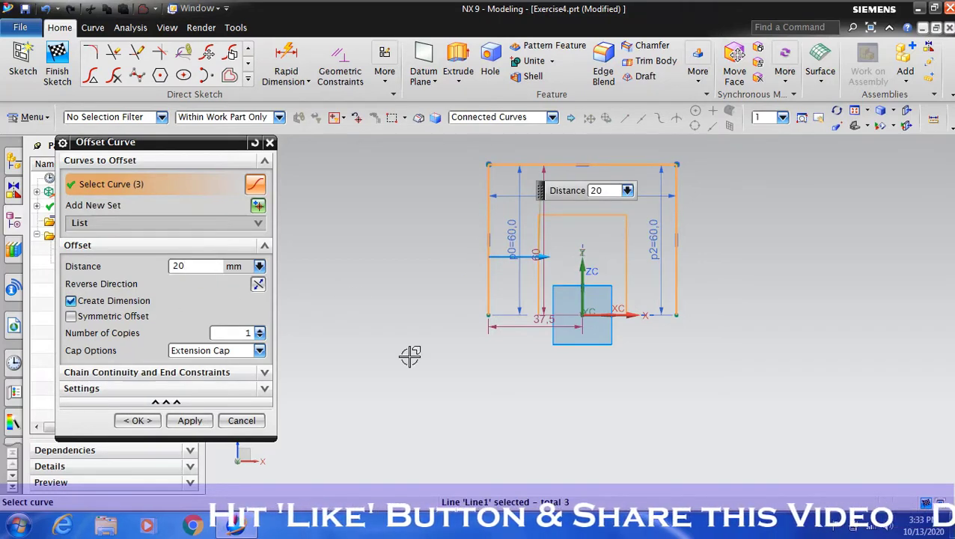
pyautogui.click(138, 420)
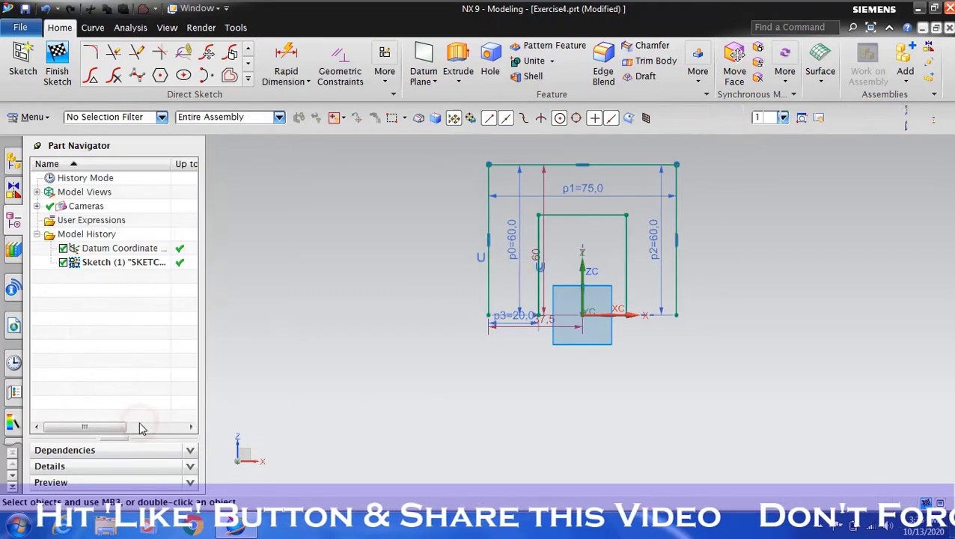
pyautogui.scroll(2, 621, 267)
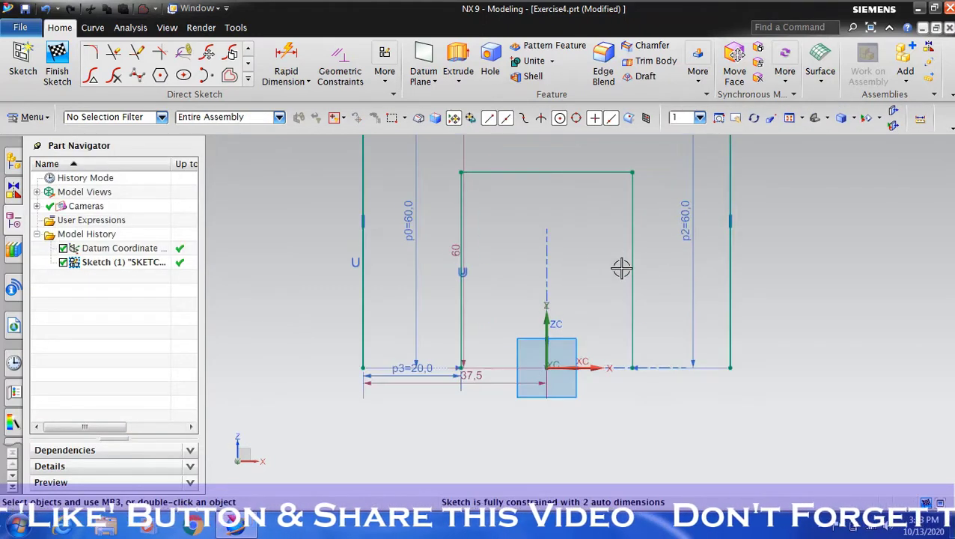
# - Close both bottom gaps with short lines into a U profile and finish the sketch
pyautogui.click(248, 50)
pyautogui.click(137, 51)
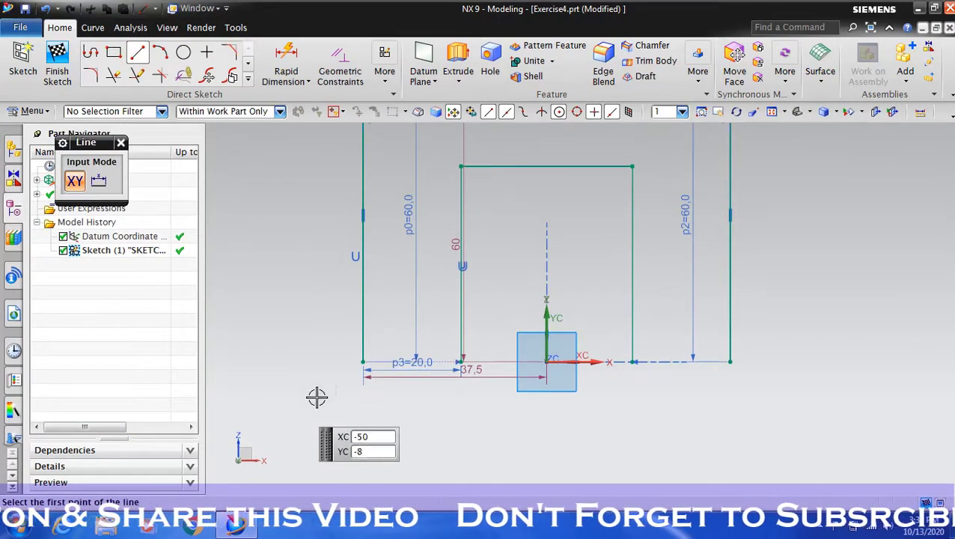
pyautogui.click(363, 362)
pyautogui.click(459, 362)
pyautogui.click(632, 362)
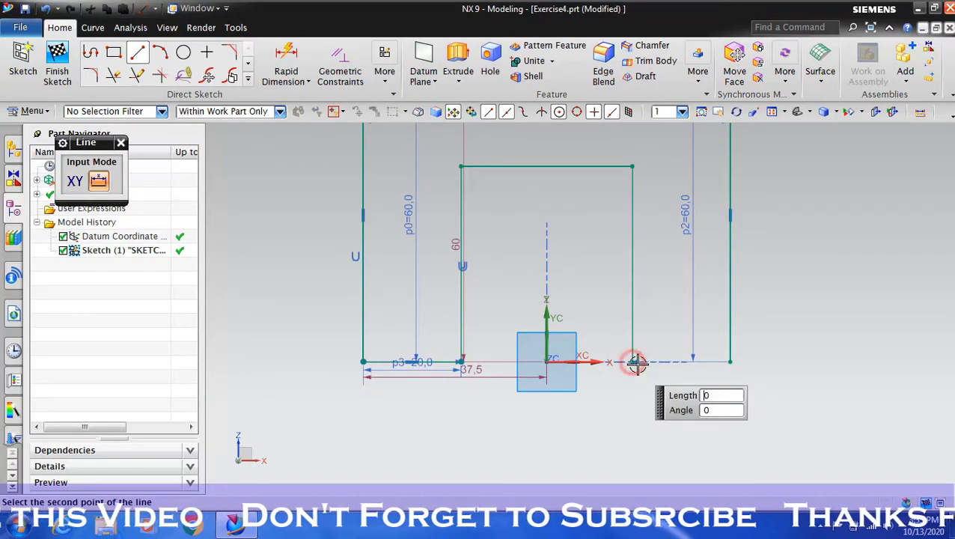
pyautogui.click(730, 362)
pyautogui.scroll(-2, 615, 412)
pyautogui.scroll(-1, 546, 401)
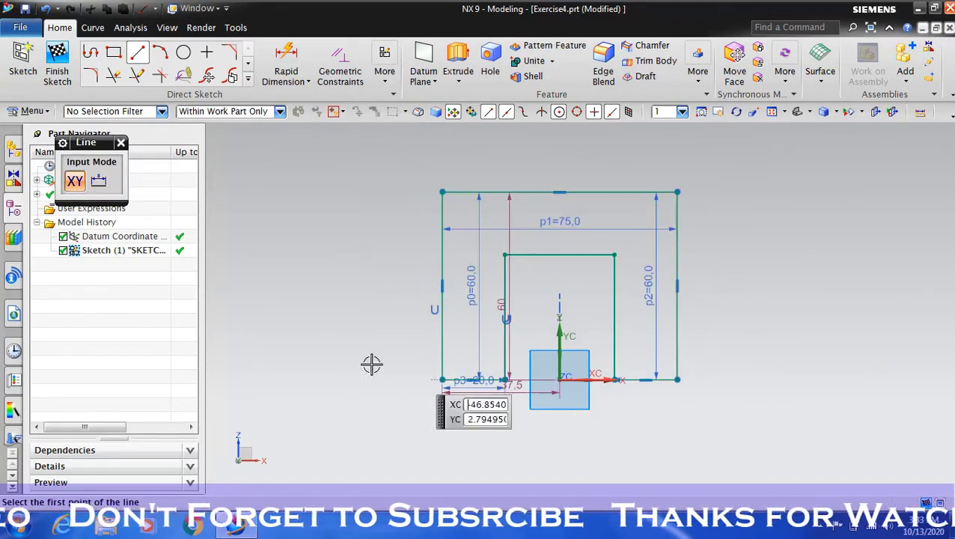
pyautogui.press('Escape')
pyautogui.click(57, 64)
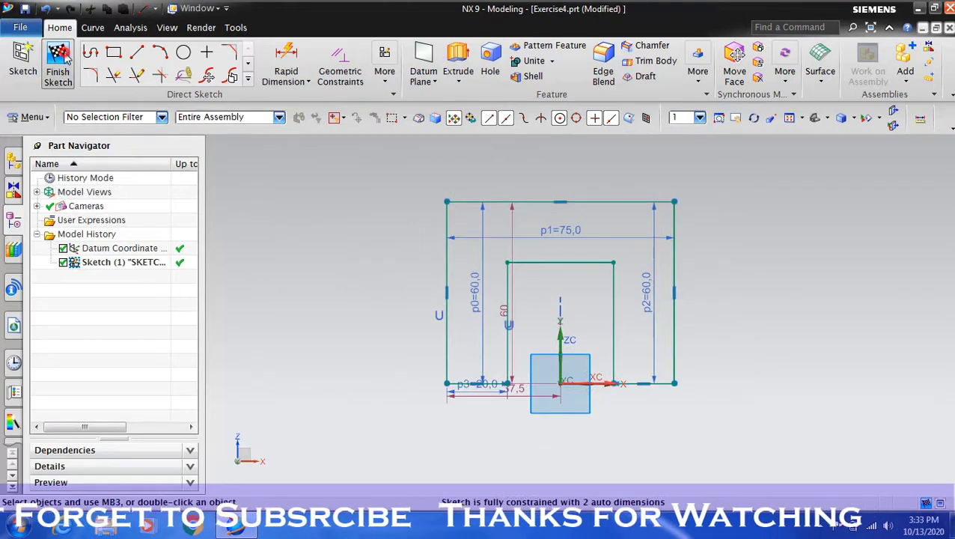
pyautogui.scroll(1, 389, 334)
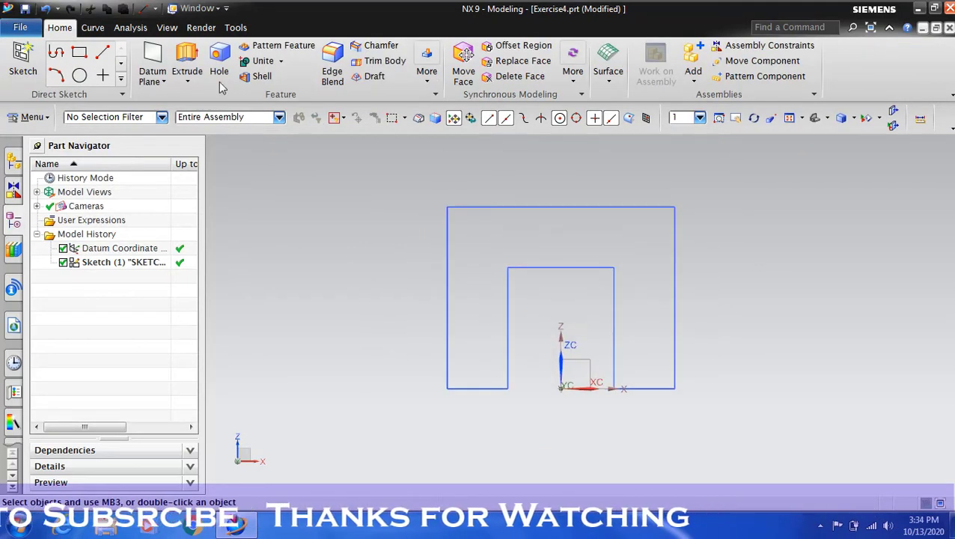
# - Extrude the U profile 90 mm into a solid block
pyautogui.click(187, 61)
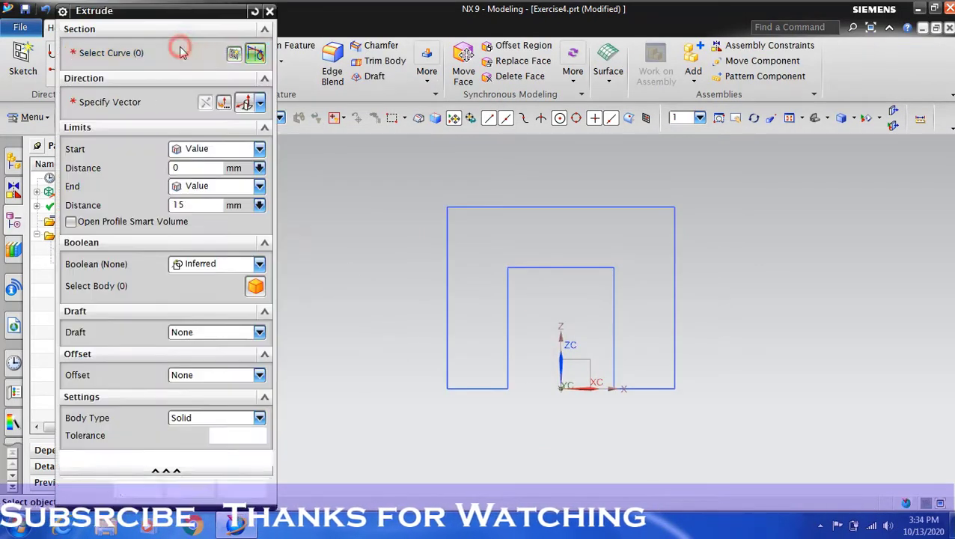
pyautogui.click(447, 279)
pyautogui.click(836, 112)
pyautogui.moveTo(728, 192); pyautogui.dragTo(765, 203)
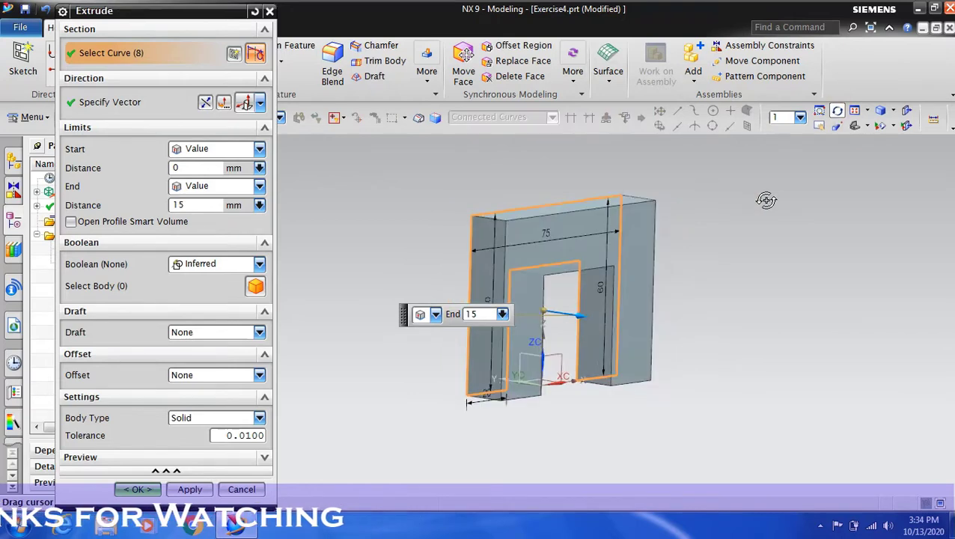
pyautogui.click(837, 110)
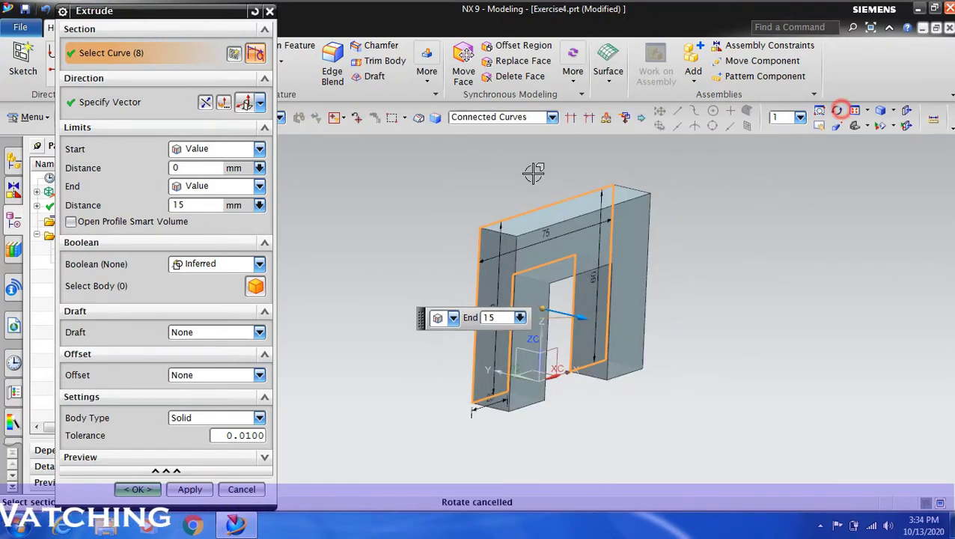
pyautogui.write('90')
pyautogui.click(206, 204)
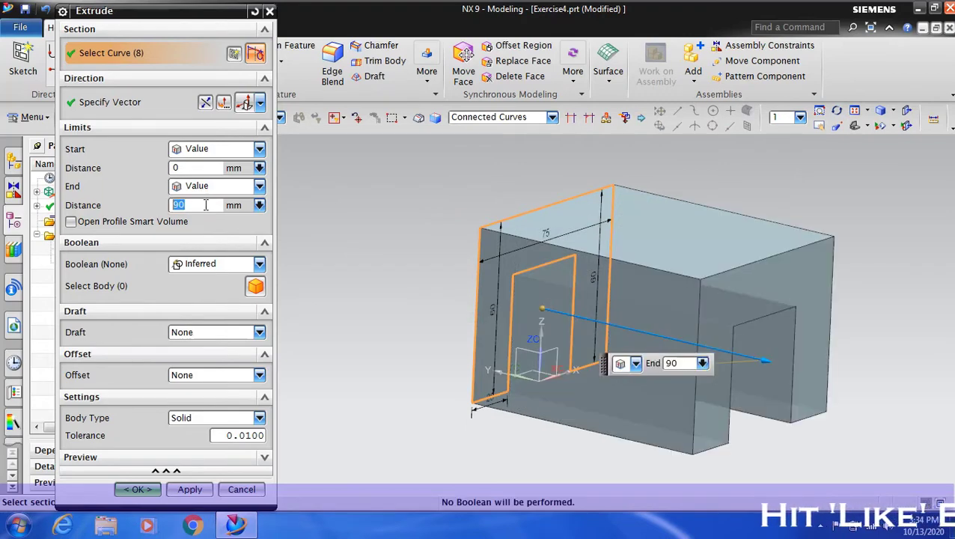
pyautogui.click(142, 489)
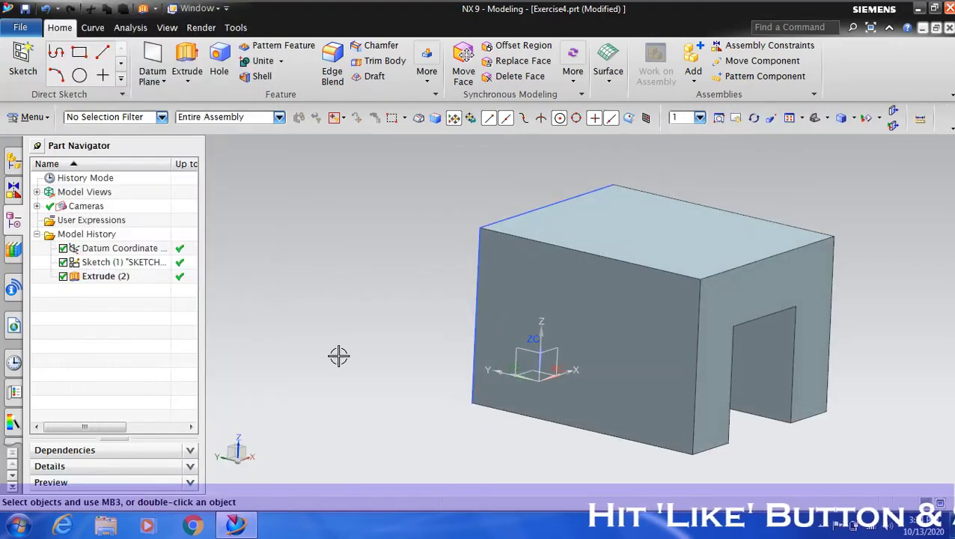
pyautogui.scroll(-2, 354, 356)
pyautogui.scroll(-1, 354, 356)
# - Hide the original sketch and begin a new sketch
pyautogui.rightClick(448, 262)
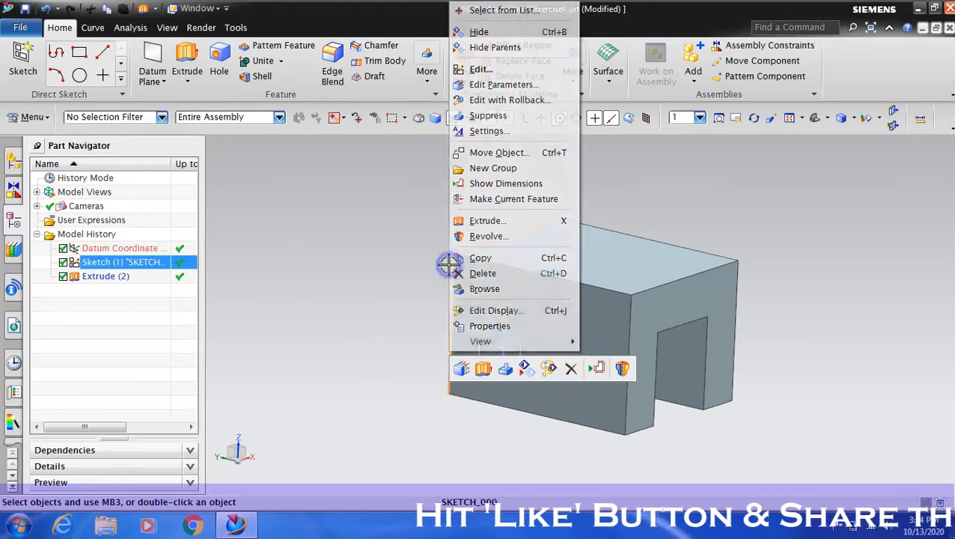
pyautogui.hotkey('ctrl', 'b')
pyautogui.scroll(-2, 366, 331)
pyautogui.scroll(1, 374, 330)
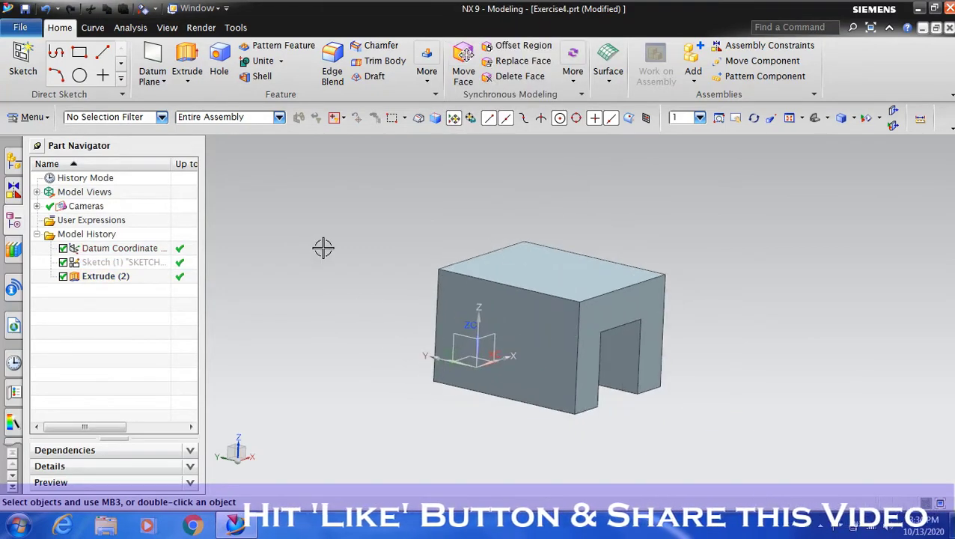
pyautogui.click(21, 66)
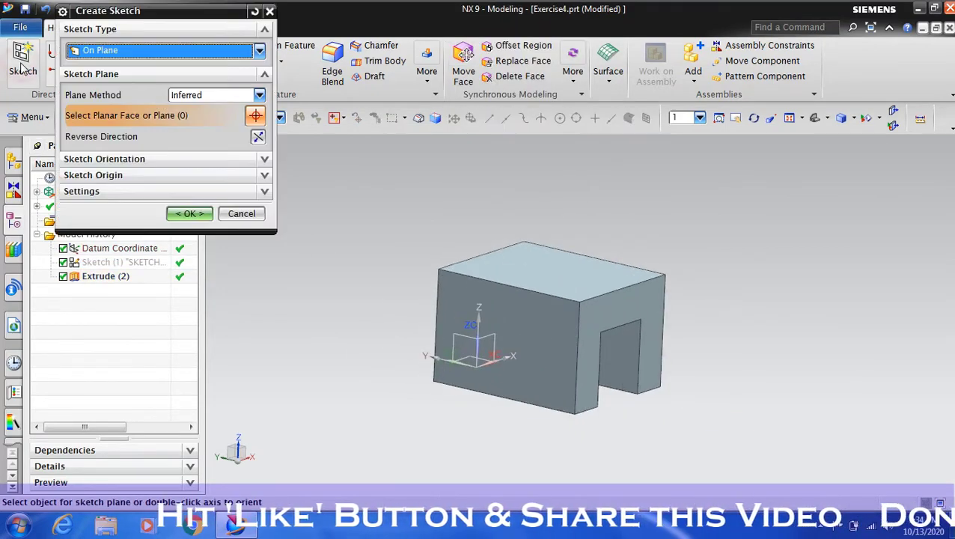
# - Sketch on the block's front face and draw a 38 mm vertical line up from the origin
pyautogui.click(442, 278)
pyautogui.click(191, 214)
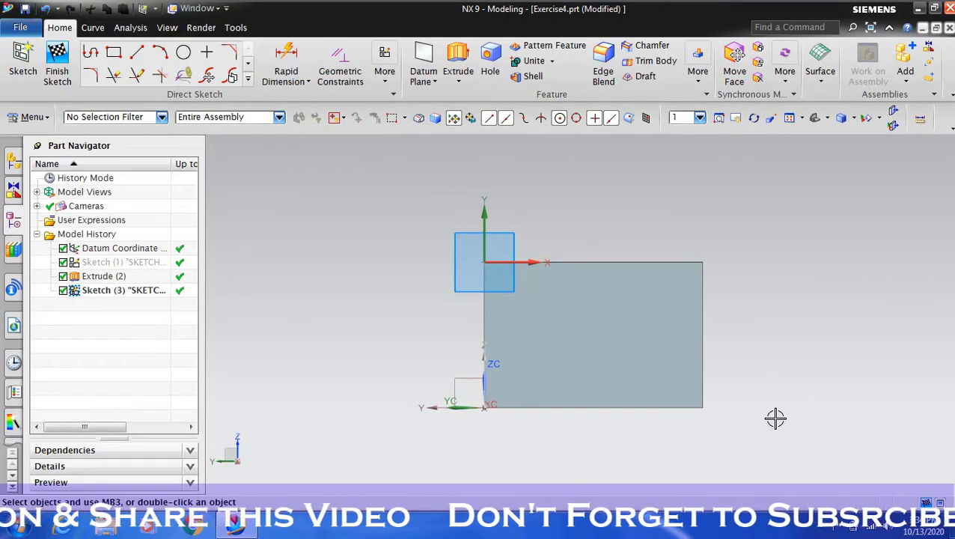
pyautogui.click(137, 52)
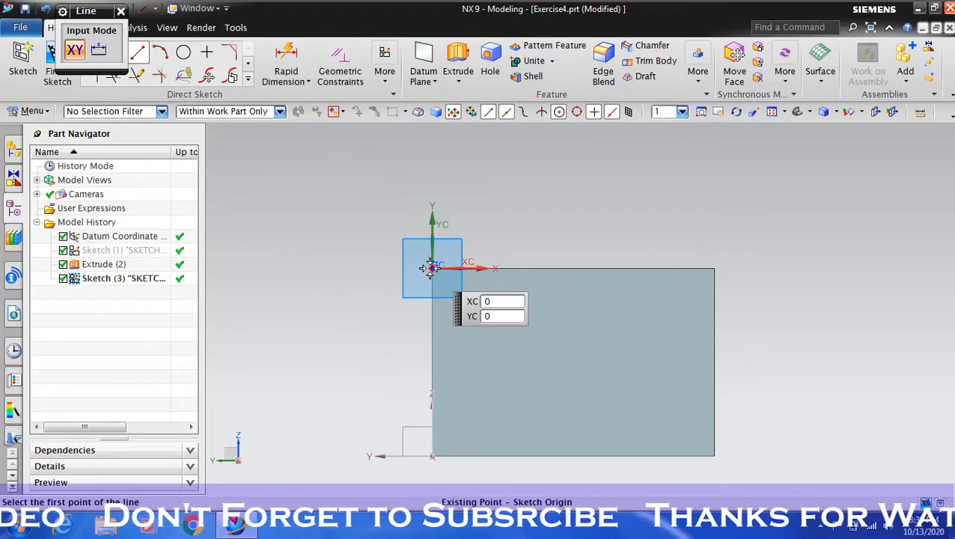
pyautogui.click(431, 267)
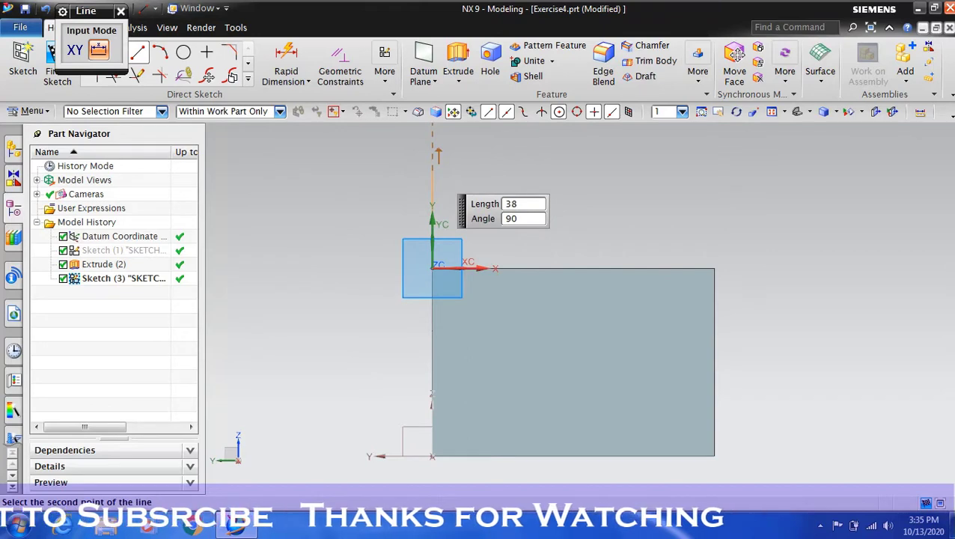
pyautogui.click(434, 171)
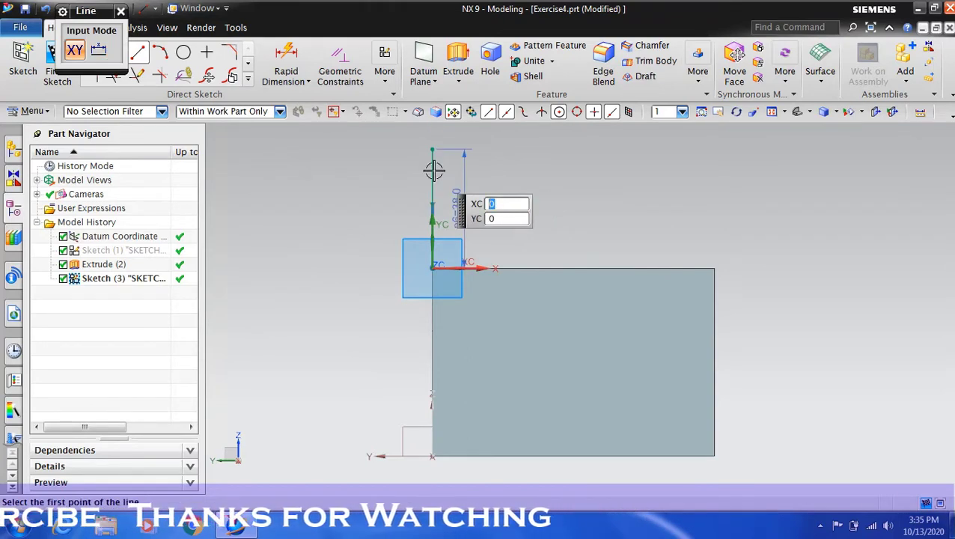
# - Draw a line from the origin along the block's top edge to its right corner
pyautogui.click(431, 268)
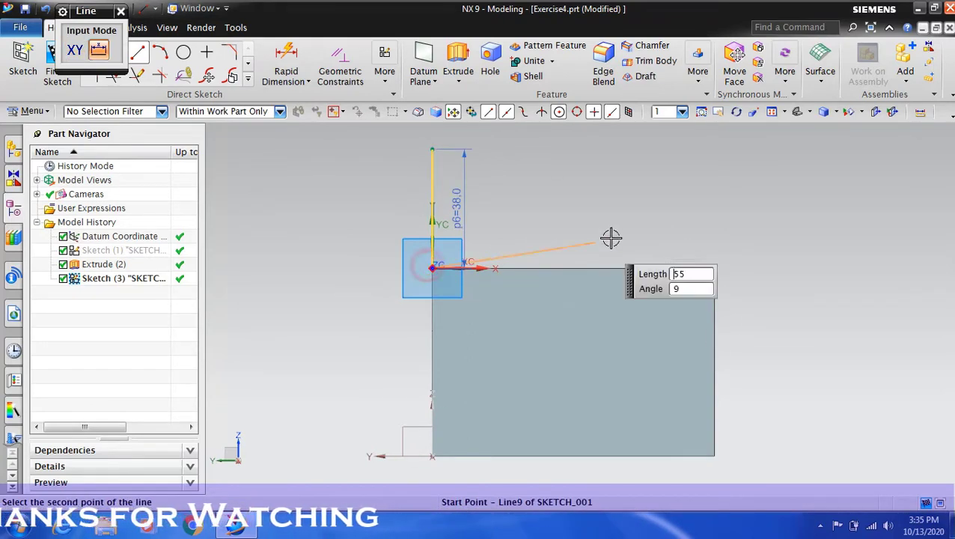
pyautogui.click(714, 268)
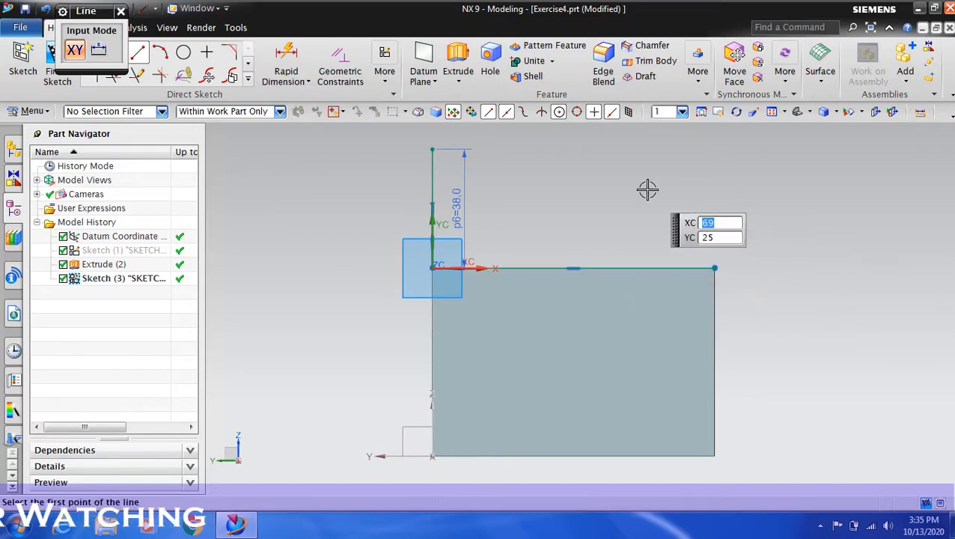
pyautogui.hotkey('ctrl', 'q')
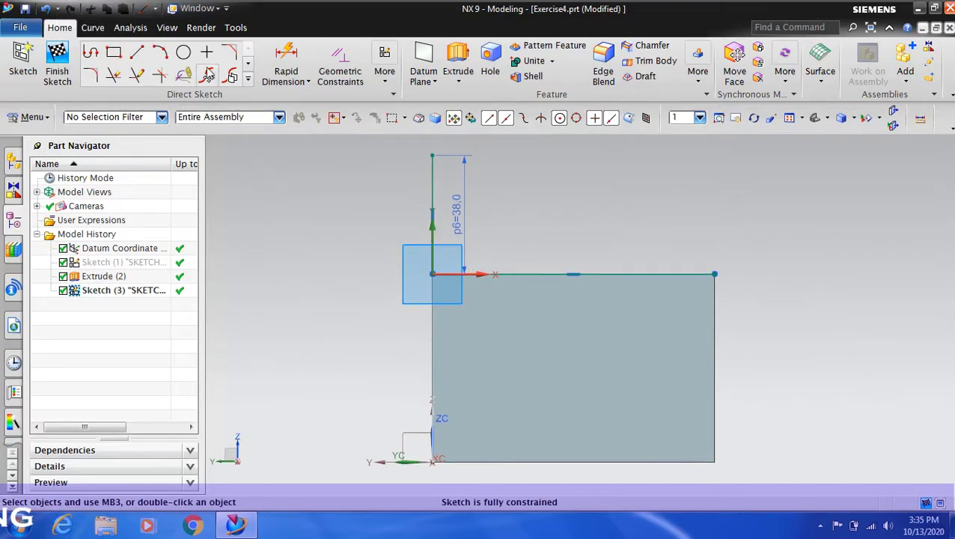
pyautogui.click(183, 51)
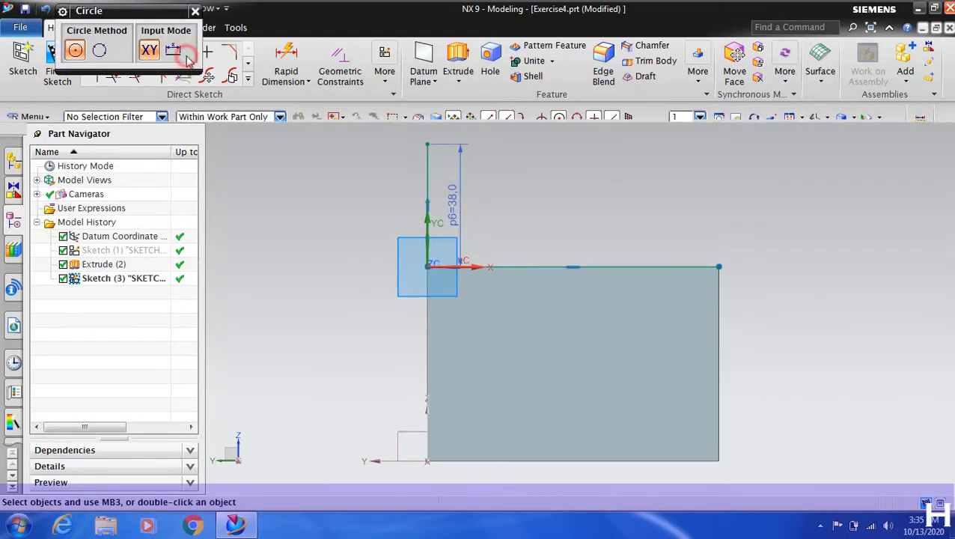
# - Draw a 20 mm circle positioned 35 across and 20 up from the origin
pyautogui.click(506, 187)
pyautogui.write('20')
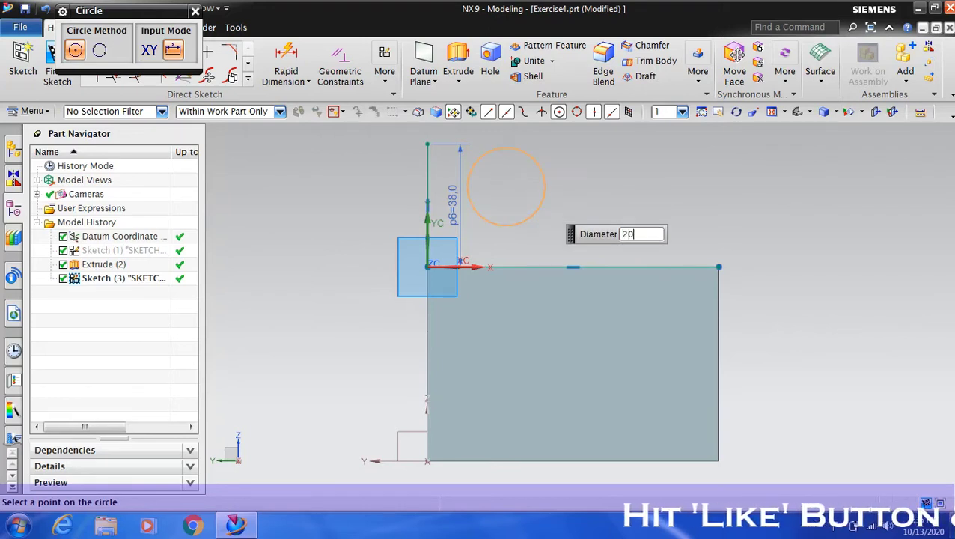
pyautogui.press('Return')
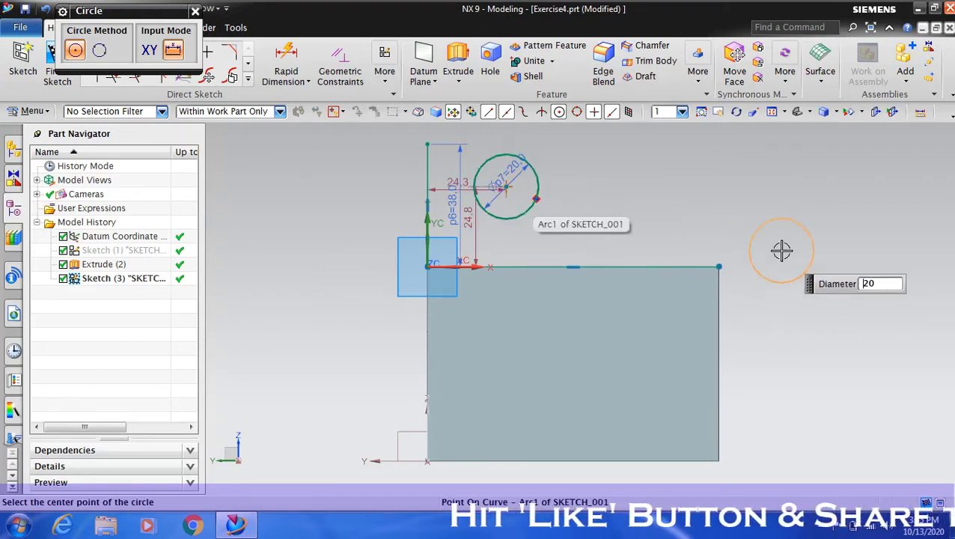
pyautogui.scroll(2, 458, 181)
pyautogui.press('Escape')
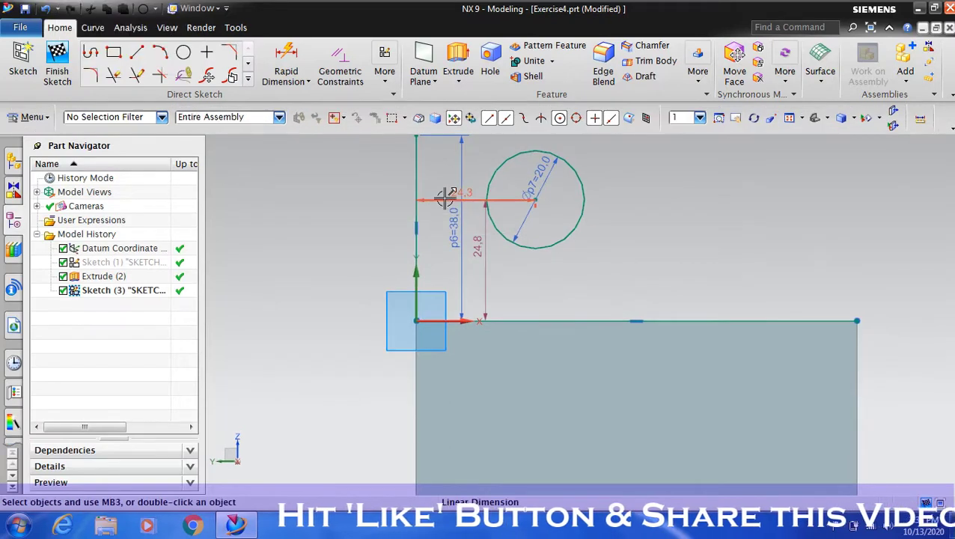
pyautogui.doubleClick(447, 193)
pyautogui.write('35')
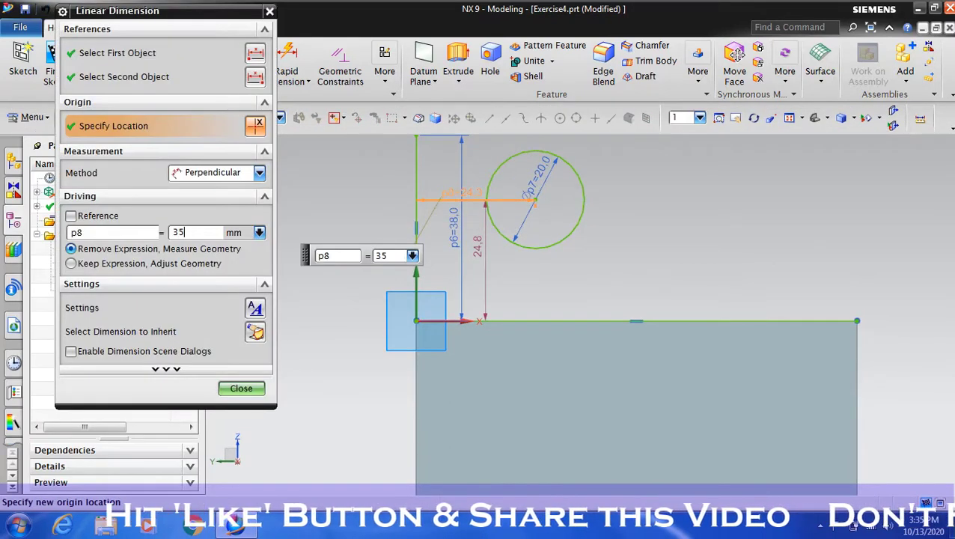
pyautogui.press('Return')
pyautogui.doubleClick(483, 248)
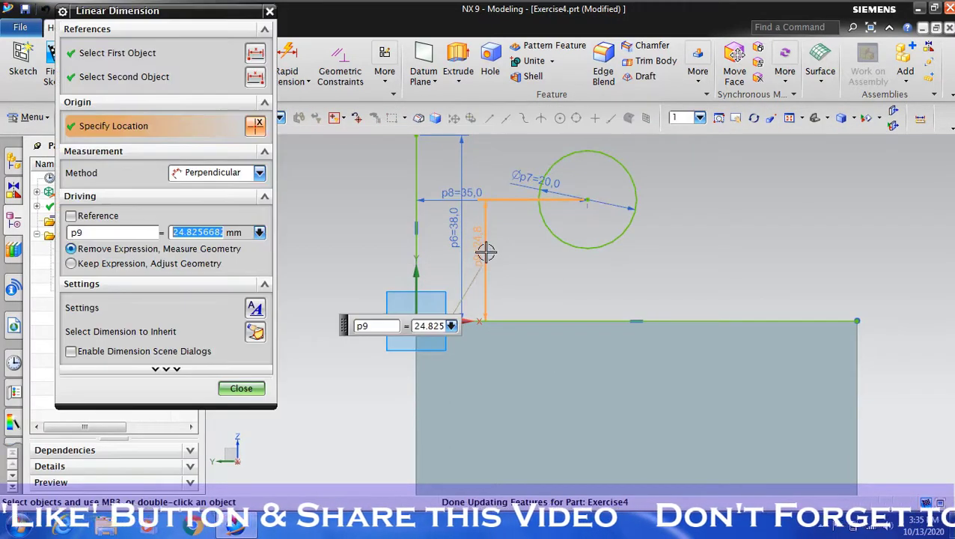
pyautogui.write('20')
pyautogui.press('Return')
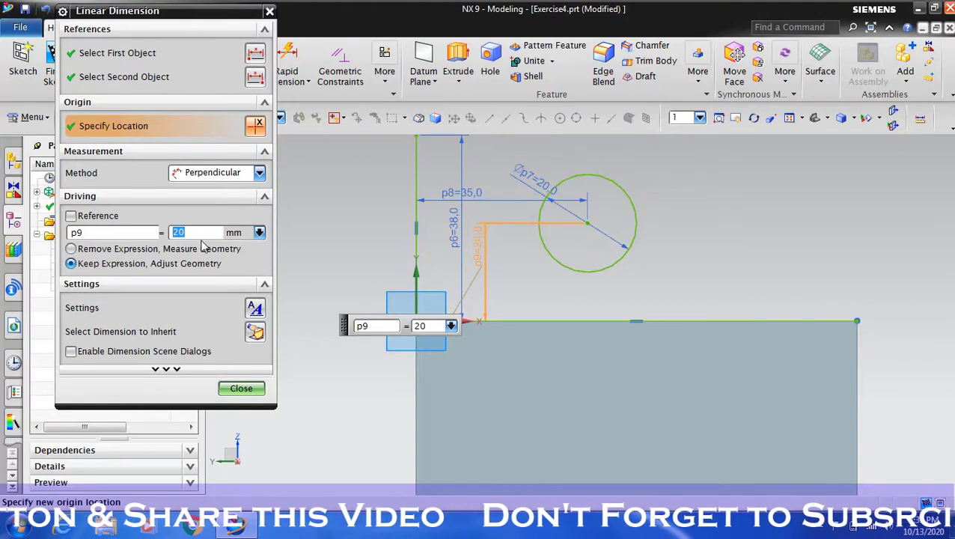
pyautogui.click(241, 388)
pyautogui.scroll(-2, 550, 324)
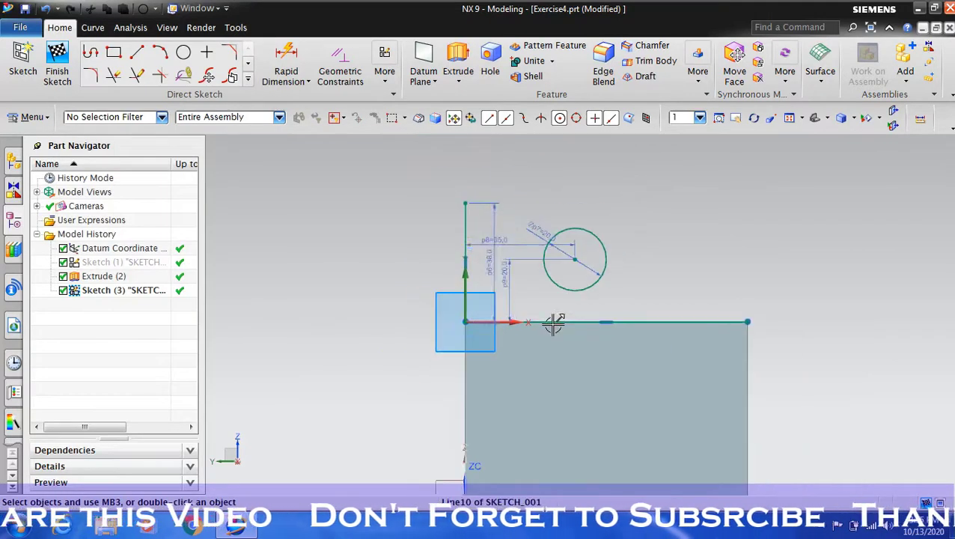
pyautogui.scroll(1, 561, 187)
# - Add a concentric 36 mm circle around the first one
pyautogui.click(183, 54)
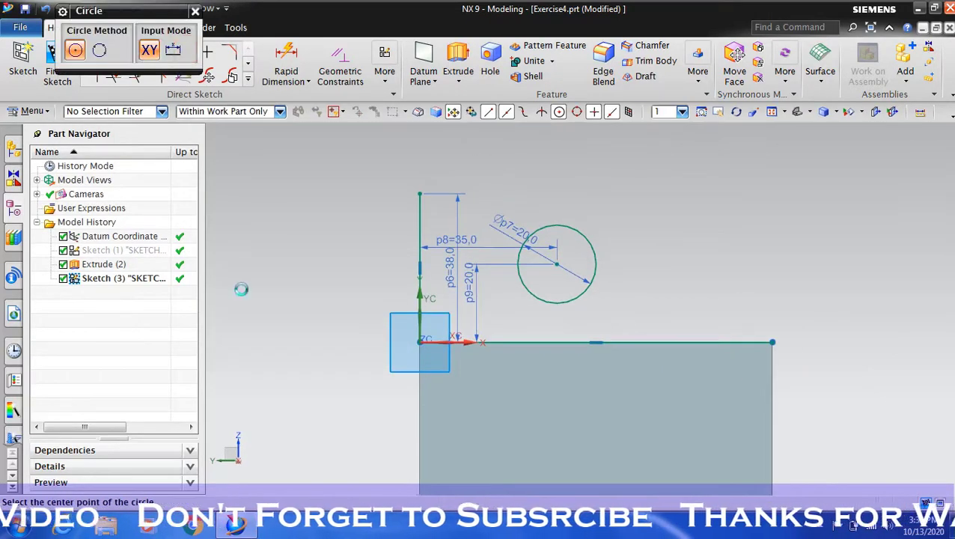
pyautogui.click(556, 264)
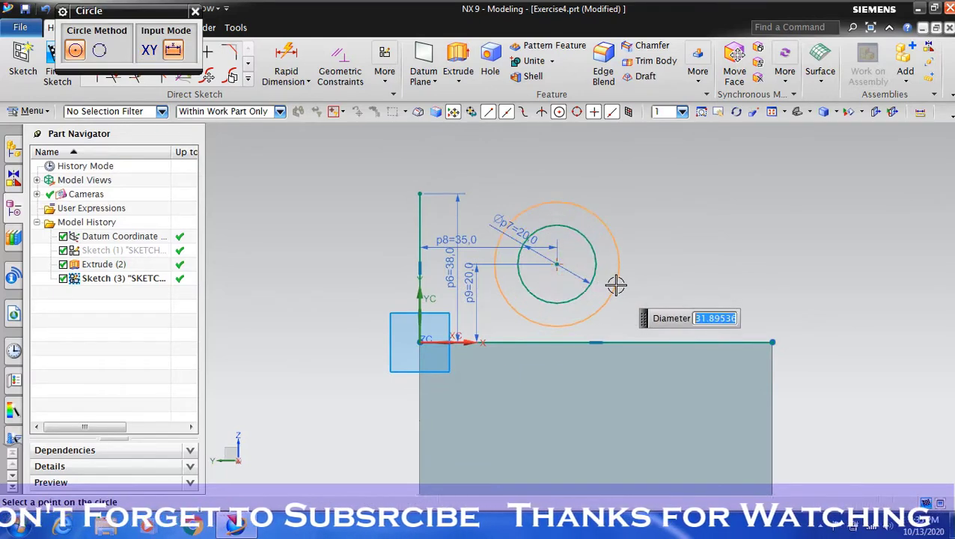
pyautogui.write('36')
pyautogui.press('Return')
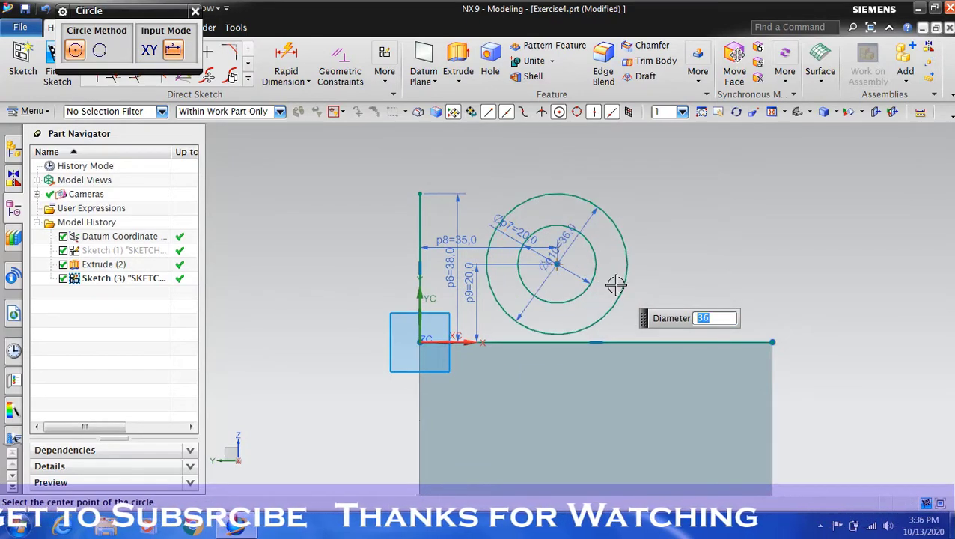
pyautogui.press('Escape')
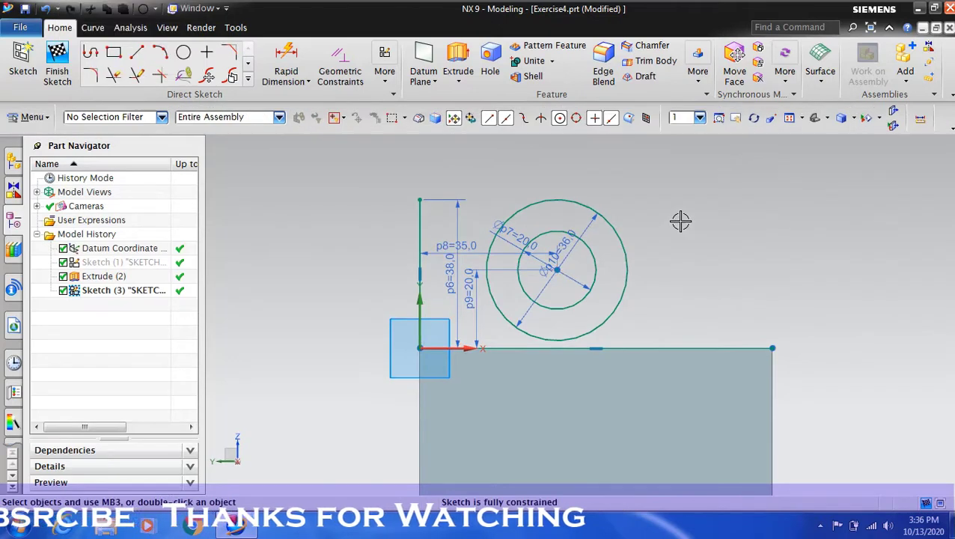
pyautogui.click(137, 52)
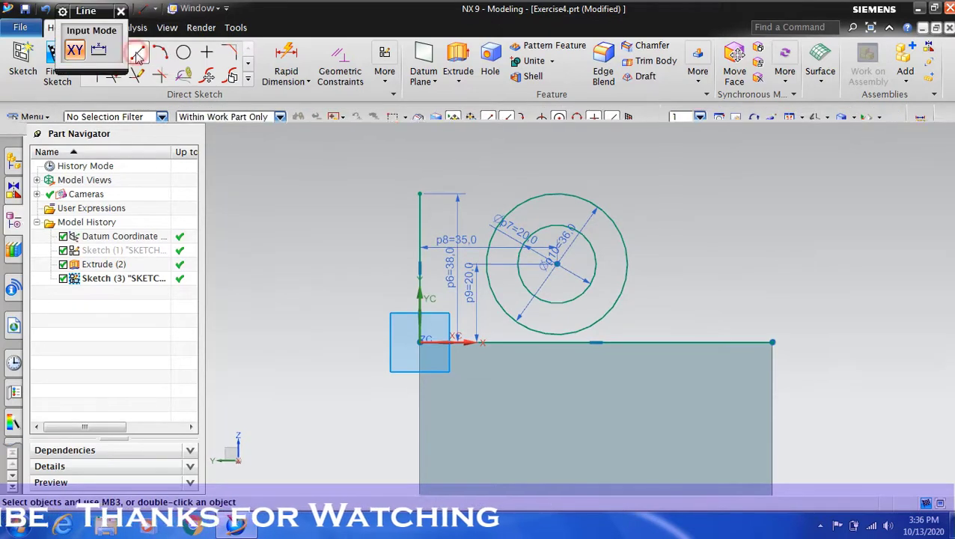
# - Draw a top line to the outer circle and a slanted line tangent to it from the right corner
pyautogui.click(420, 194)
pyautogui.click(556, 194)
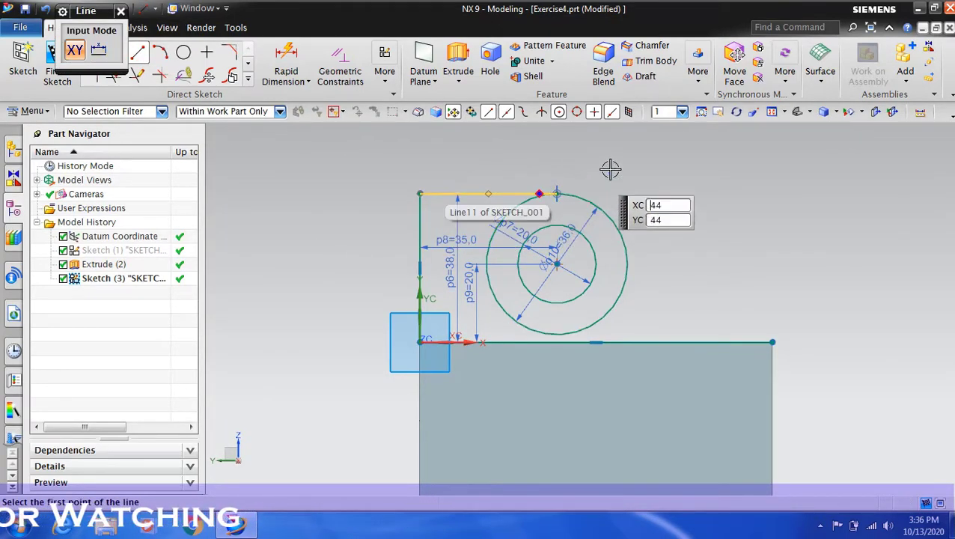
pyautogui.click(772, 342)
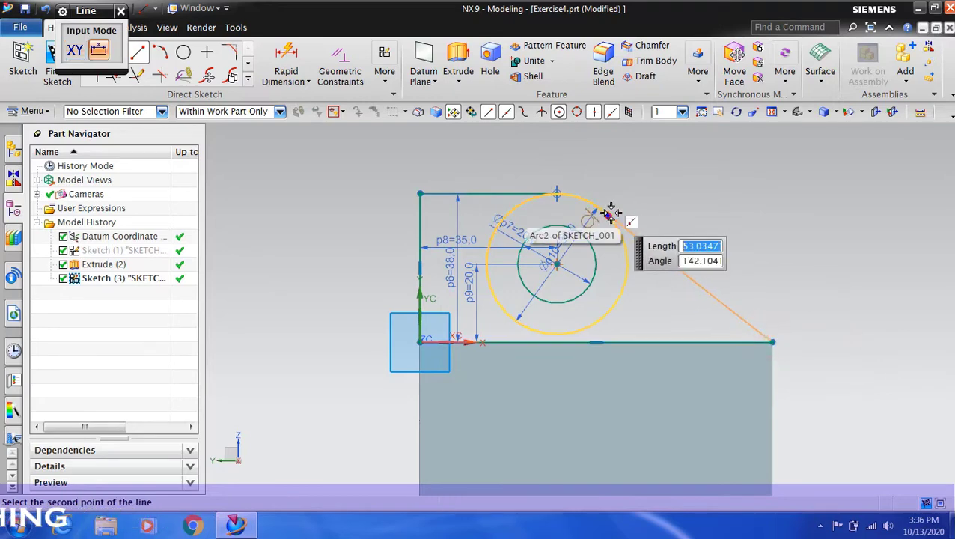
pyautogui.click(602, 209)
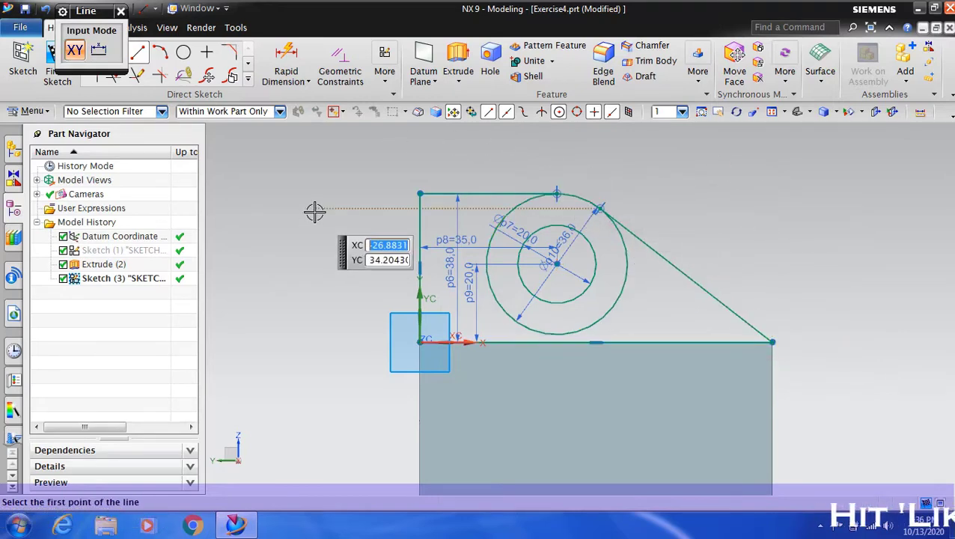
pyautogui.press('Escape')
# - Trim away the outer circle's left portion, leaving an arc
pyautogui.click(114, 76)
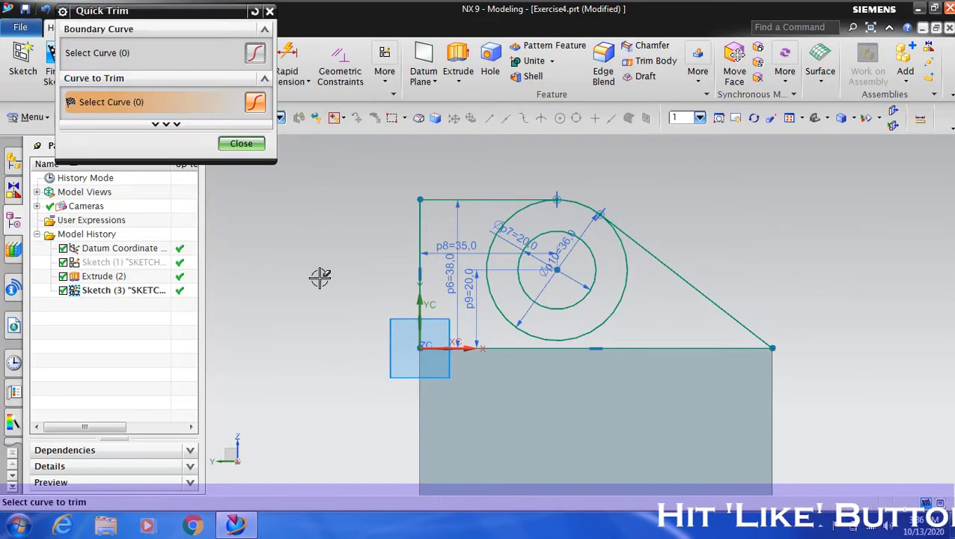
pyautogui.click(487, 241)
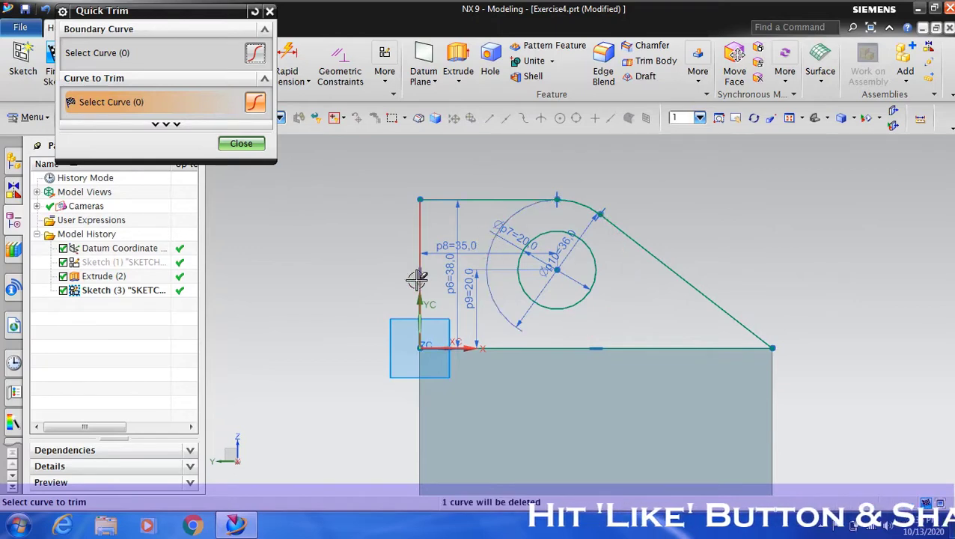
pyautogui.click(240, 143)
pyautogui.scroll(-2, 367, 249)
pyautogui.scroll(1, 367, 249)
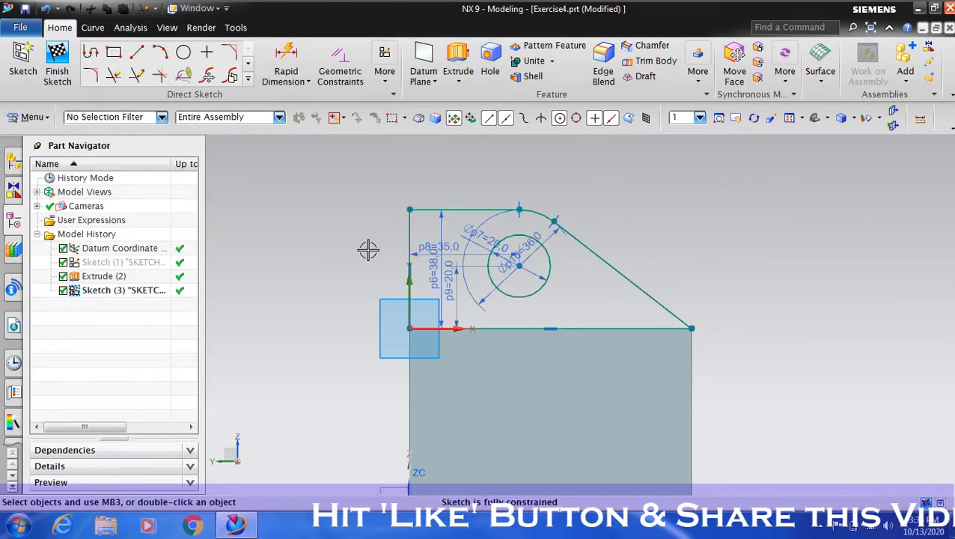
# - Finish the lug sketch and orbit to an isometric view
pyautogui.click(56, 71)
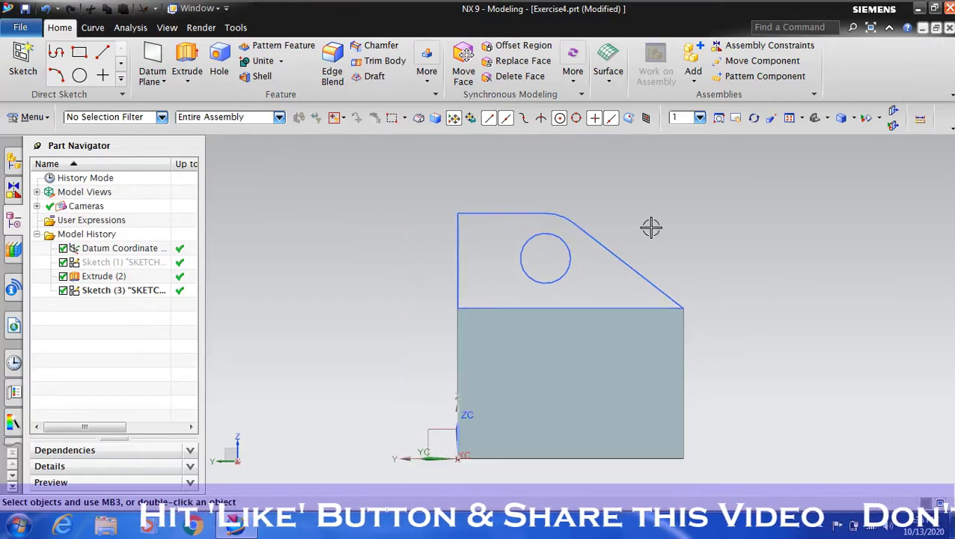
pyautogui.click(753, 118)
pyautogui.moveTo(748, 204); pyautogui.dragTo(727, 214)
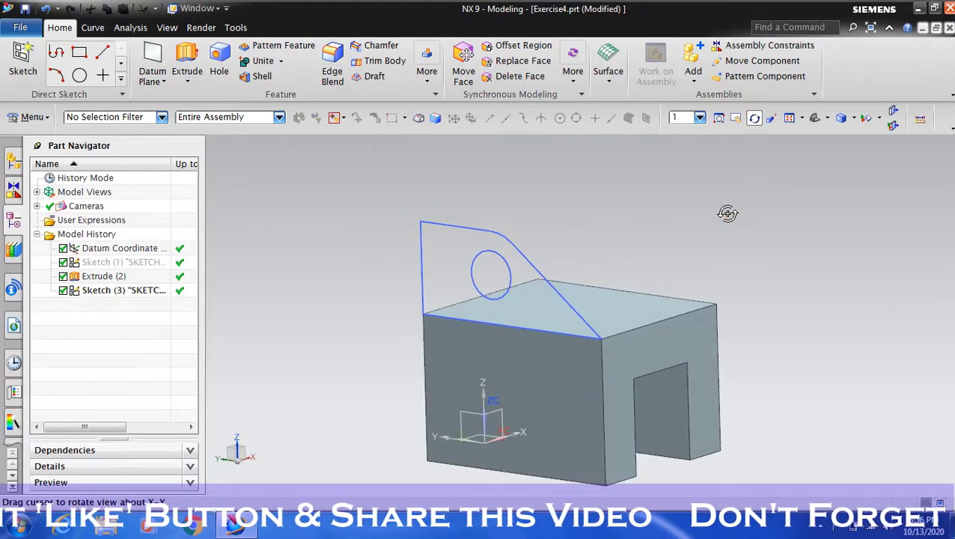
pyautogui.click(755, 118)
# - Extrude the lug outline and small circle 15 mm, reversed, united with the block
pyautogui.click(184, 60)
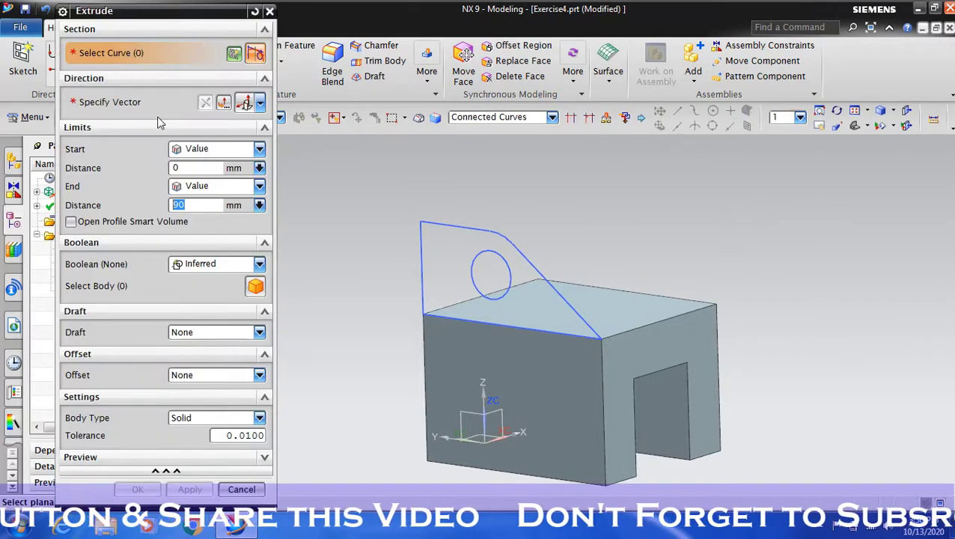
pyautogui.click(427, 256)
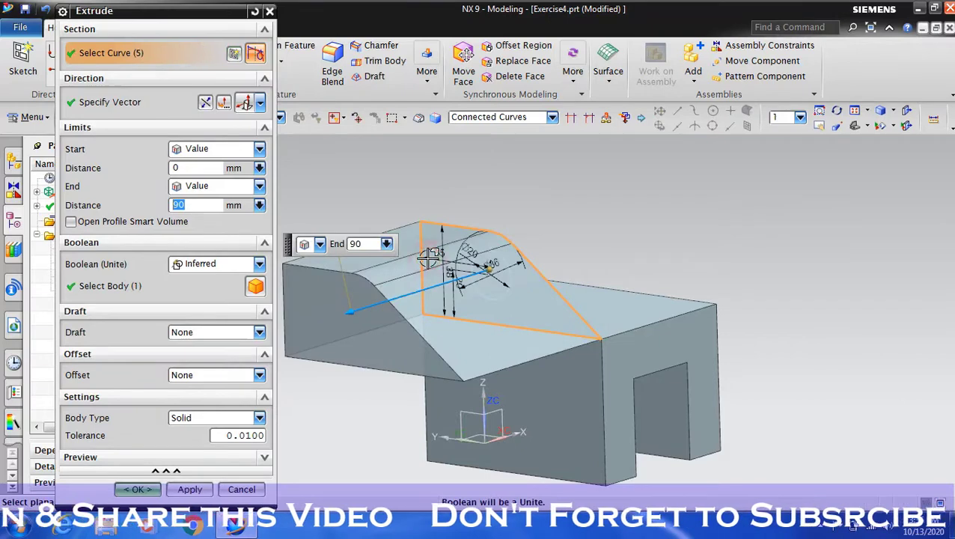
pyautogui.click(511, 282)
pyautogui.write('15')
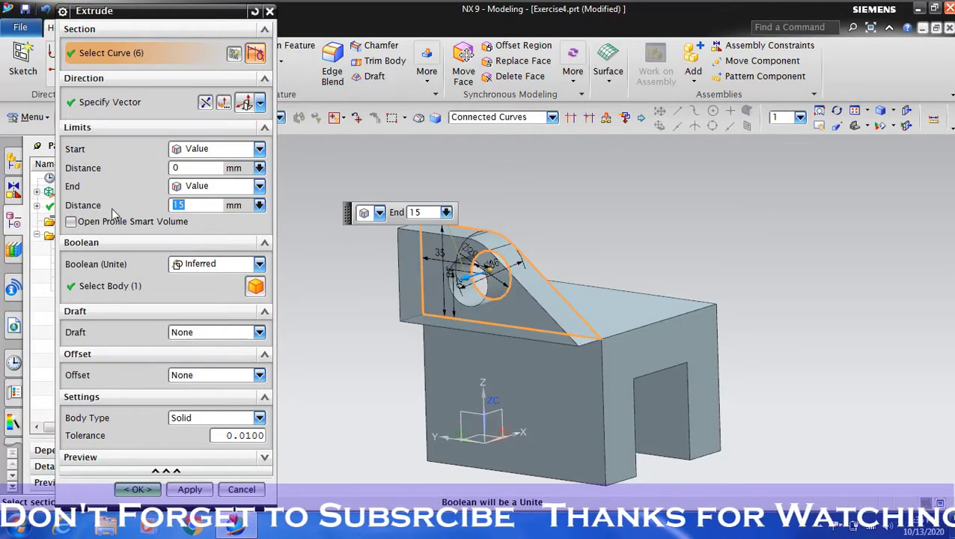
pyautogui.click(206, 103)
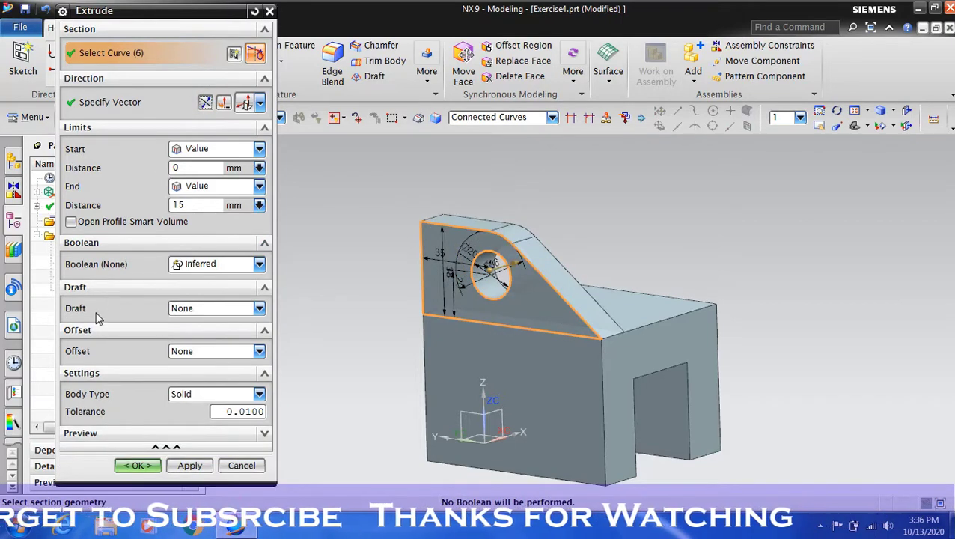
pyautogui.click(247, 264)
pyautogui.click(216, 296)
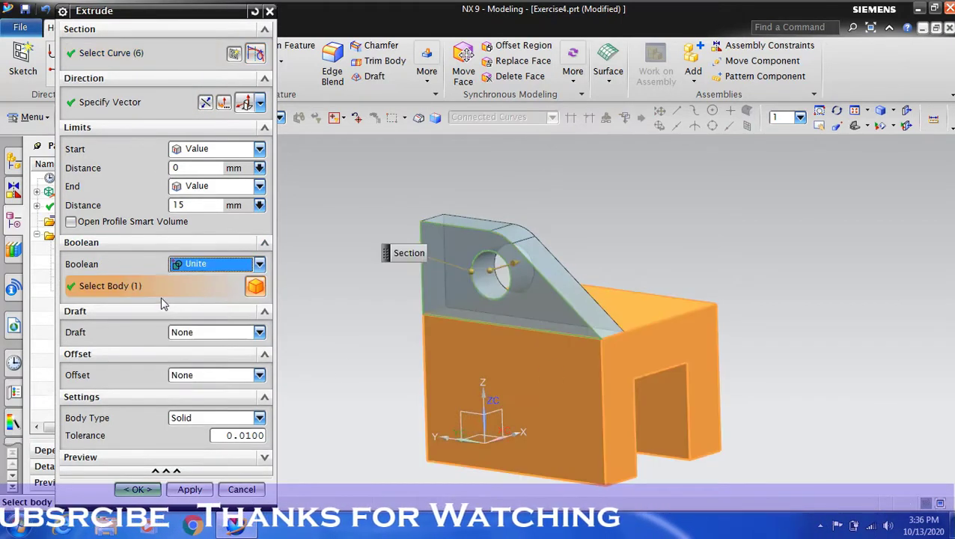
pyautogui.click(137, 489)
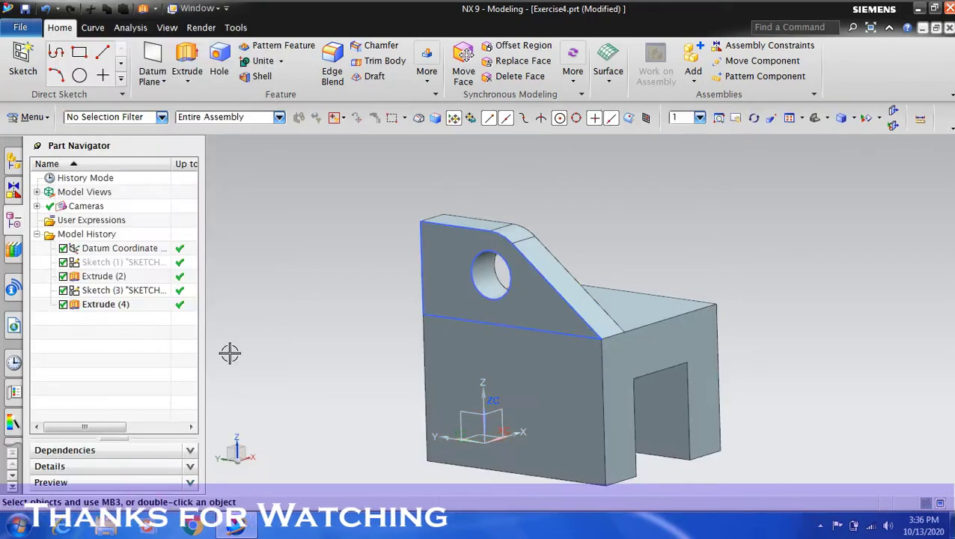
# - Hide the used lug sketch
pyautogui.rightClick(481, 322)
pyautogui.click(327, 356)
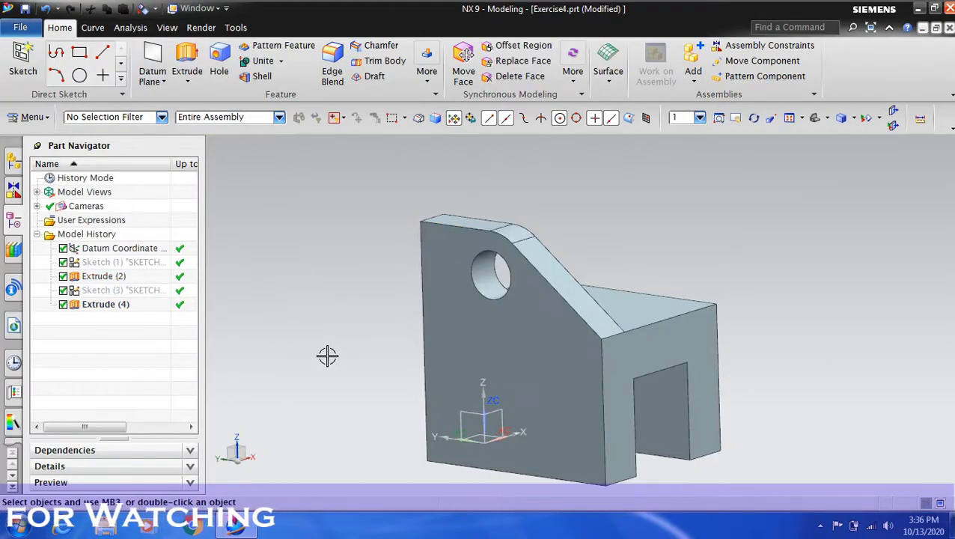
pyautogui.scroll(-2, 327, 355)
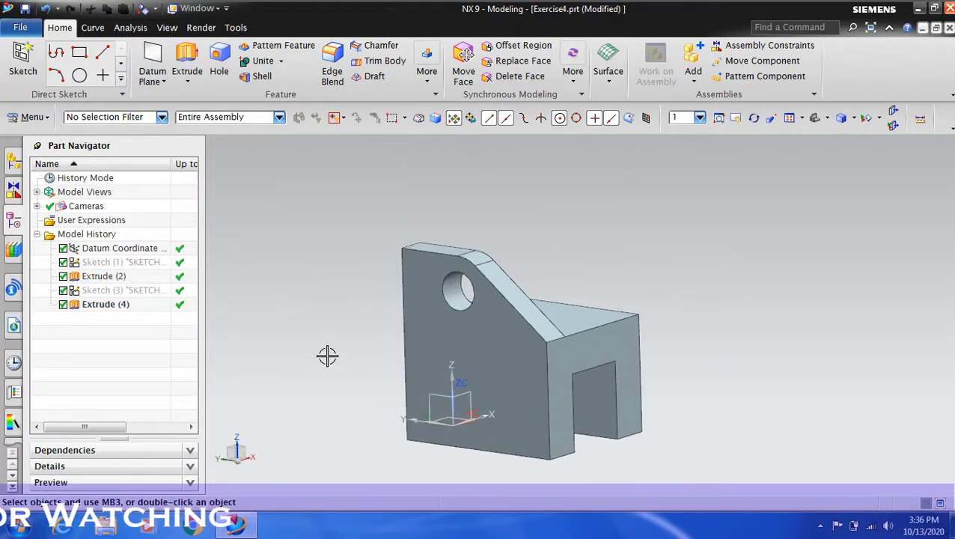
# - Mirror the holed lug extrusion about the YZ datum plane
pyautogui.click(435, 80)
pyautogui.click(556, 163)
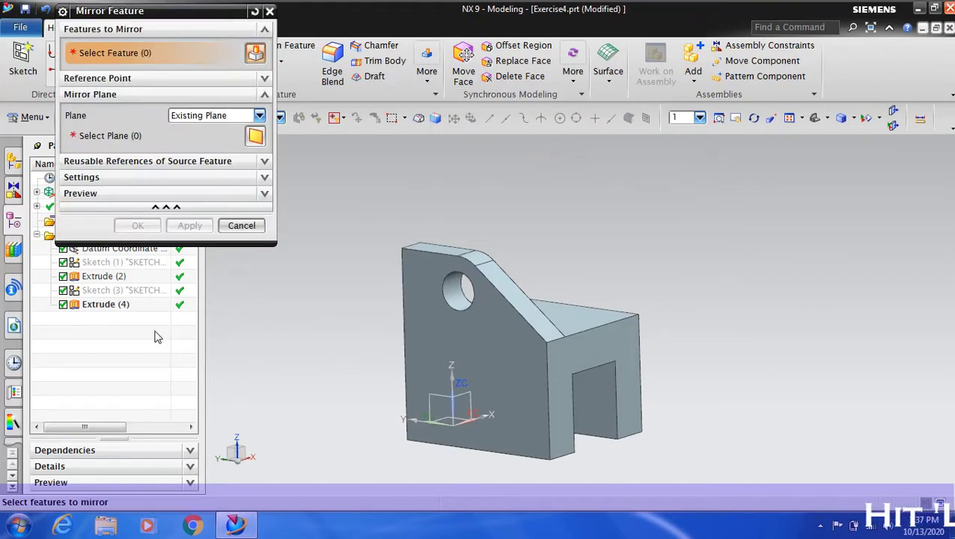
pyautogui.click(109, 304)
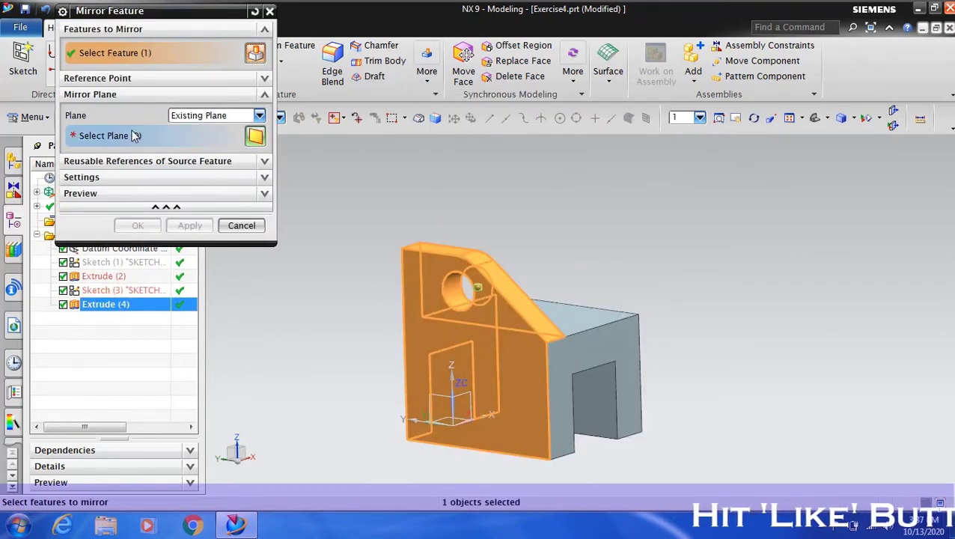
pyautogui.click(135, 136)
pyautogui.click(430, 390)
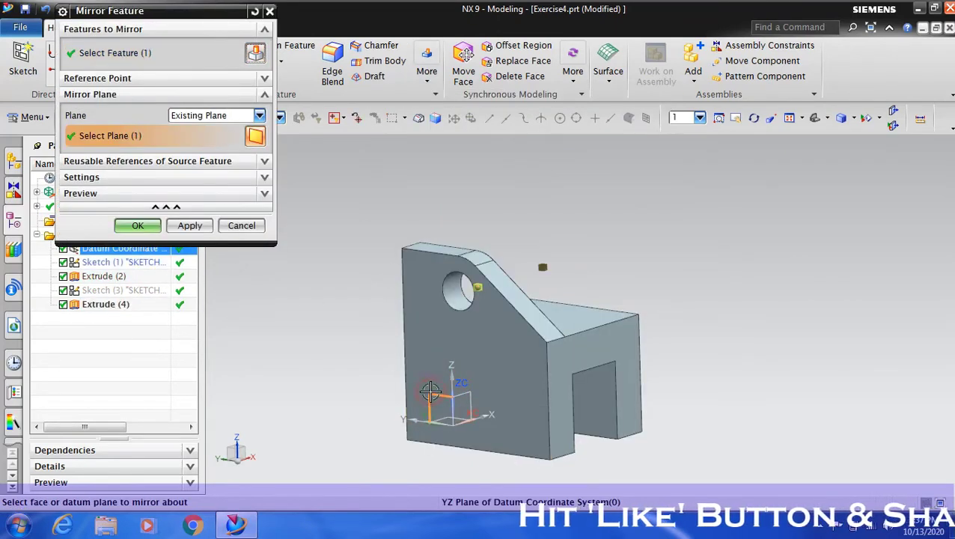
pyautogui.click(130, 226)
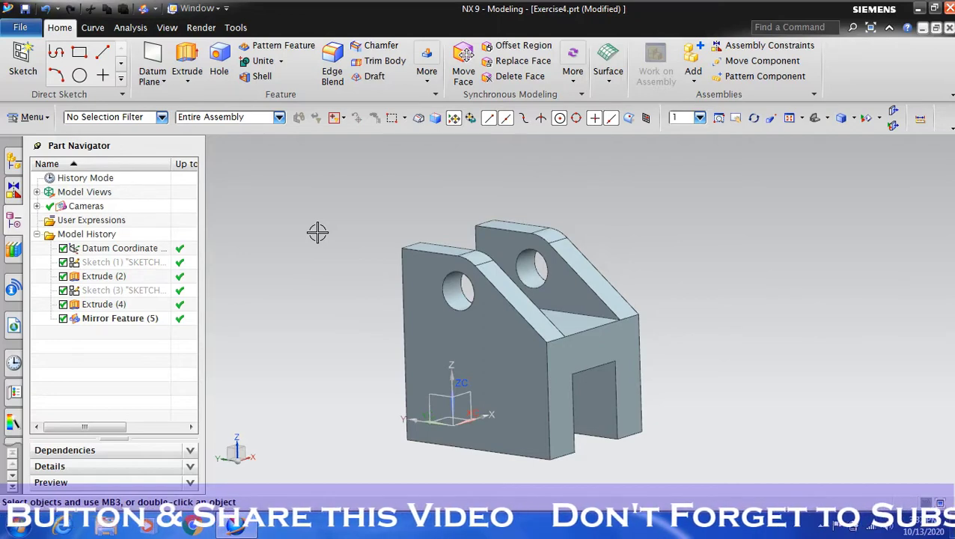
# - Start a new sketch on the XZ plane
pyautogui.click(23, 61)
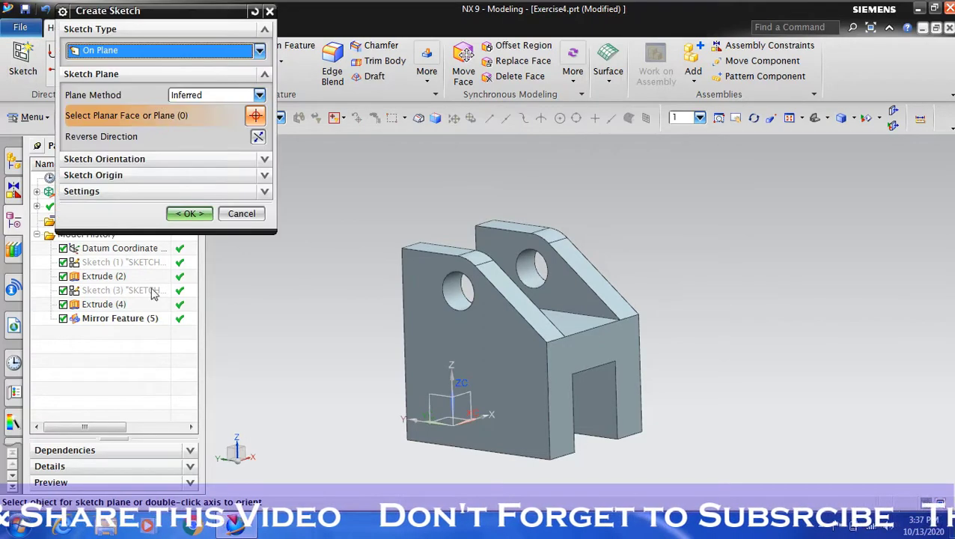
pyautogui.click(460, 394)
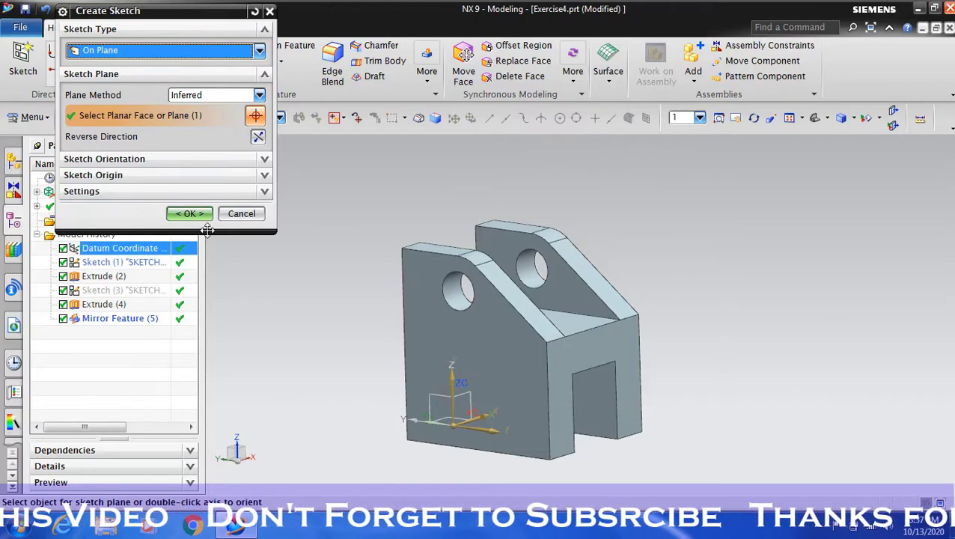
pyautogui.click(189, 214)
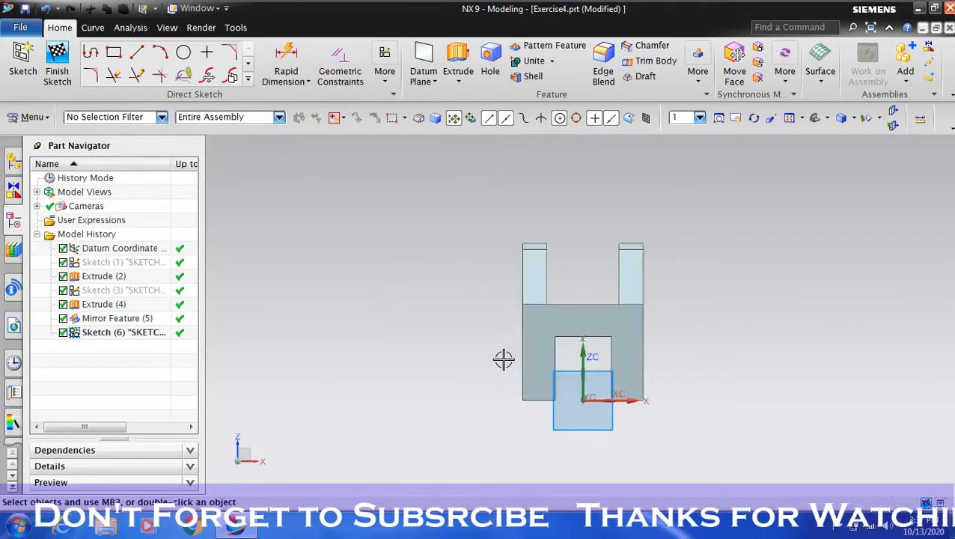
pyautogui.scroll(2, 503, 359)
# - Draw a 72 mm vertical line from the lower-left corner and a 15 mm line leftward from its top
pyautogui.click(138, 58)
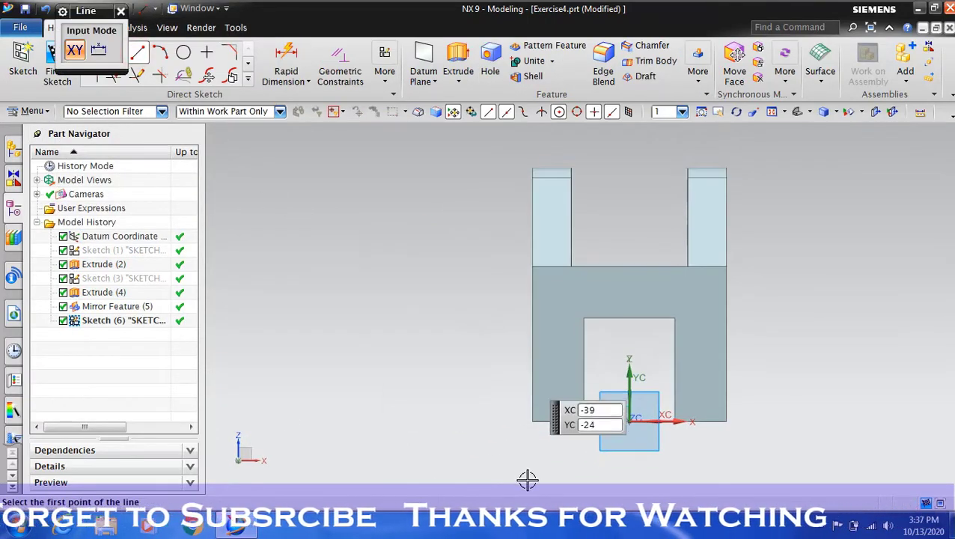
pyautogui.click(531, 420)
pyautogui.write('72')
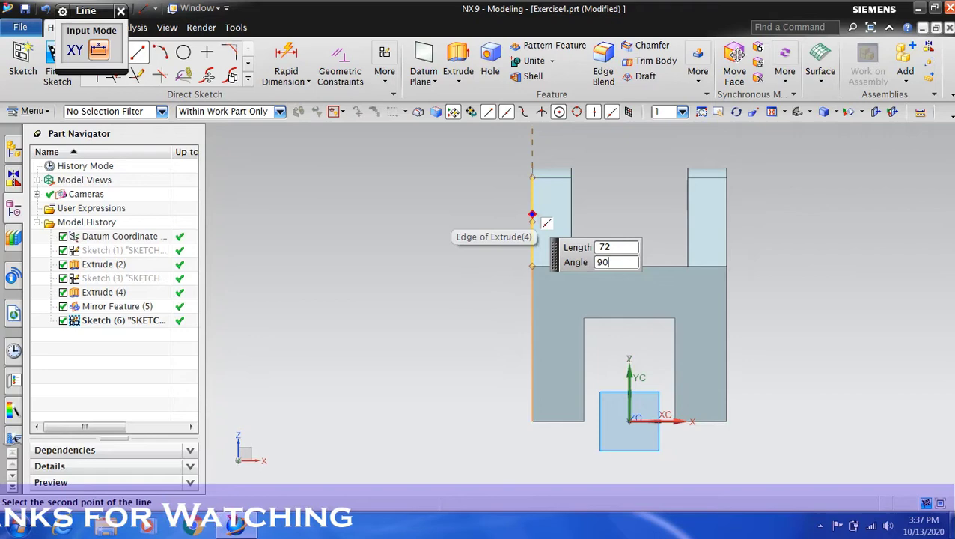
pyautogui.press('Return')
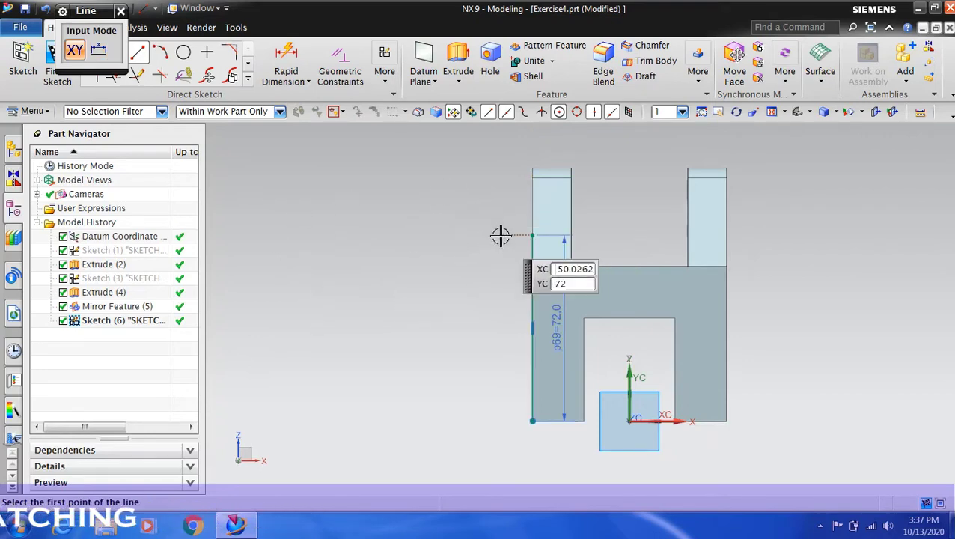
pyautogui.click(531, 234)
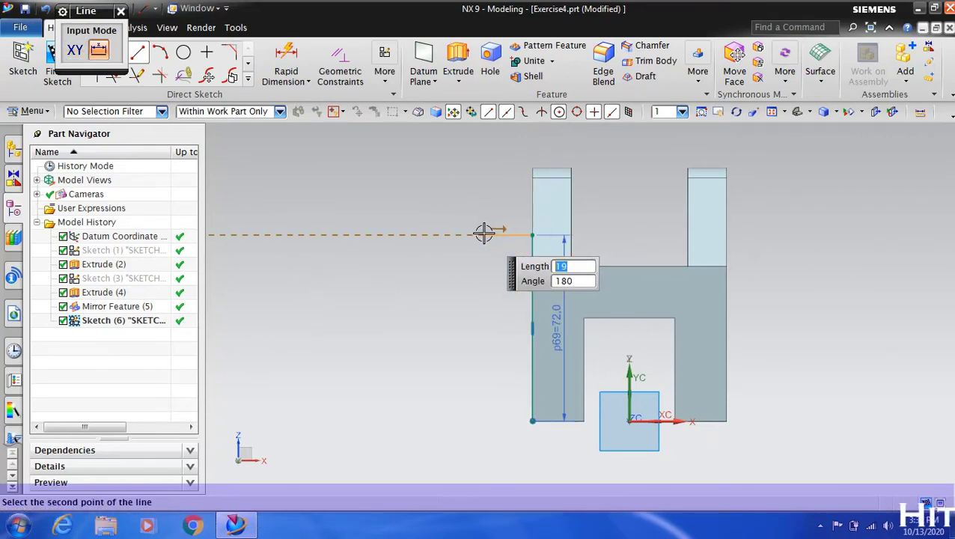
pyautogui.write('15')
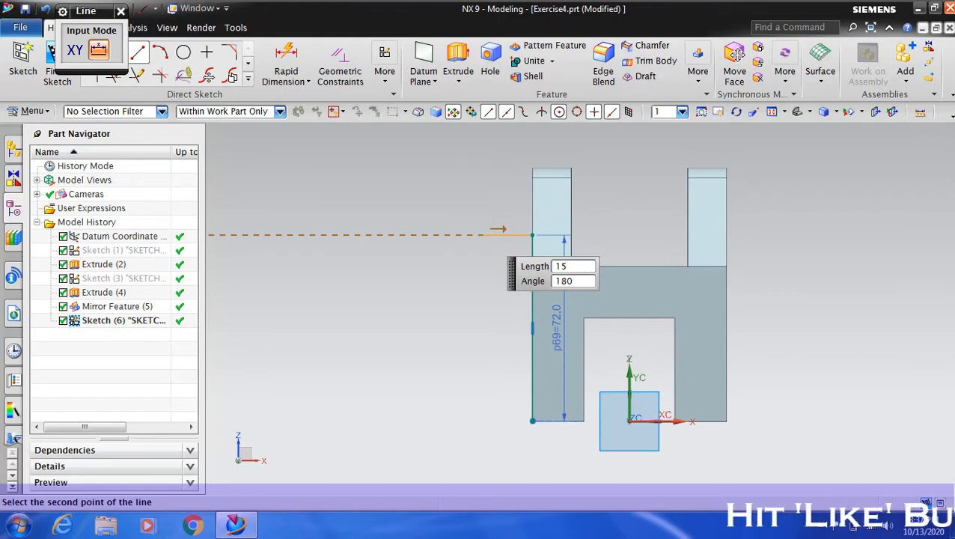
pyautogui.press('Tab')
pyautogui.press('Return')
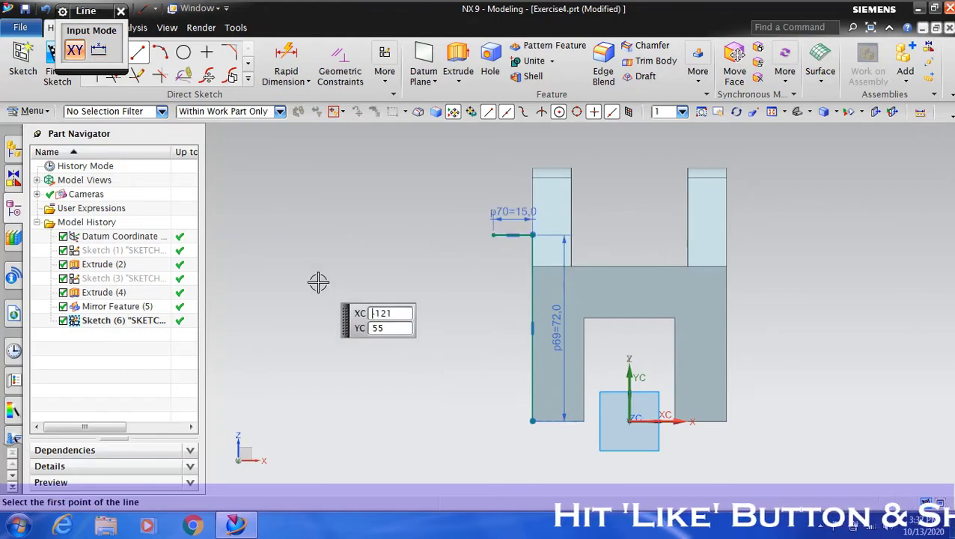
pyautogui.press('Escape')
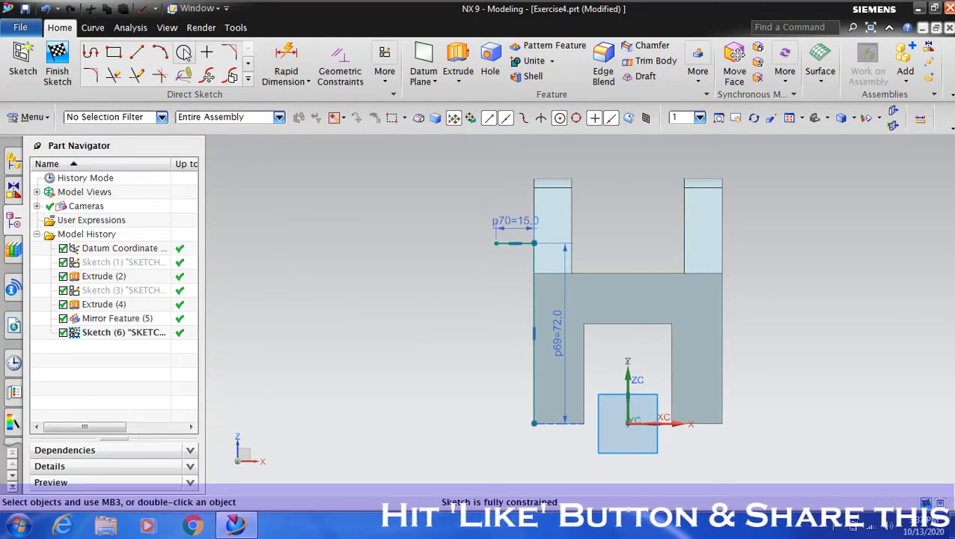
# - Draw a 24 mm circle with its centre dimensioned 60 above the bottom corner
pyautogui.click(183, 53)
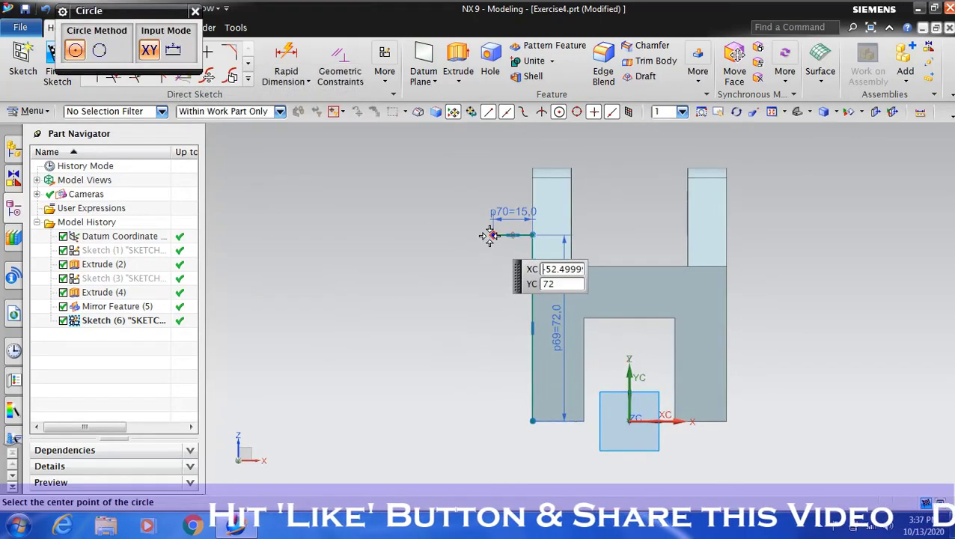
pyautogui.click(493, 281)
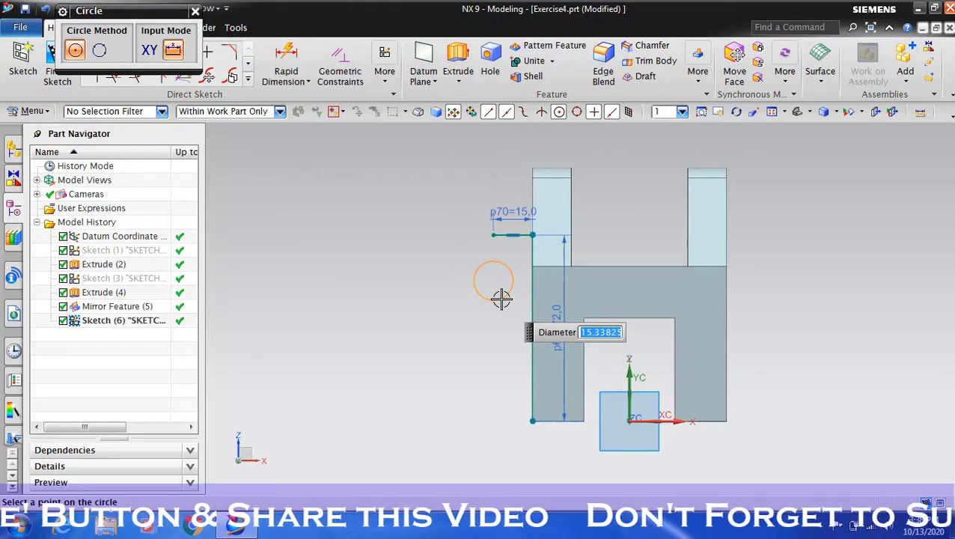
pyautogui.write('24')
pyautogui.press('Return')
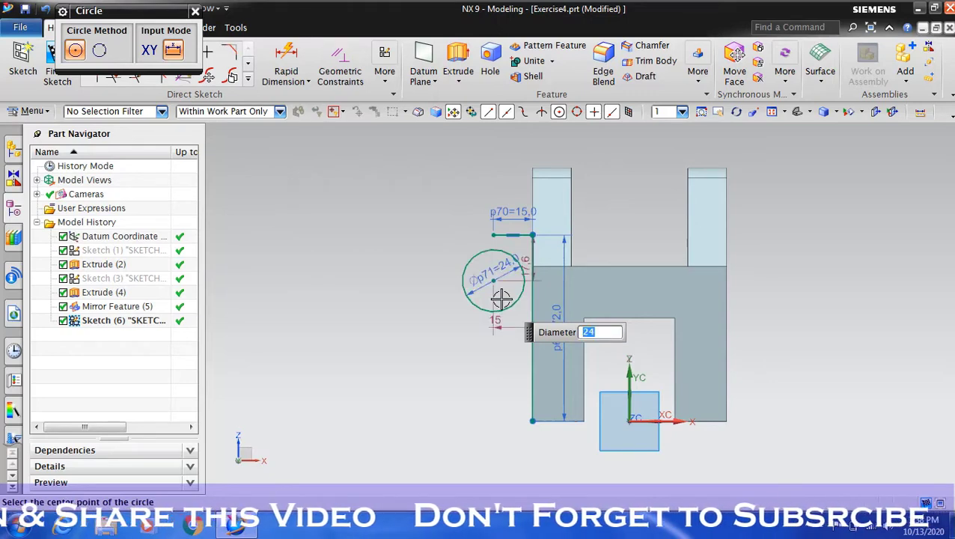
pyautogui.press('Escape')
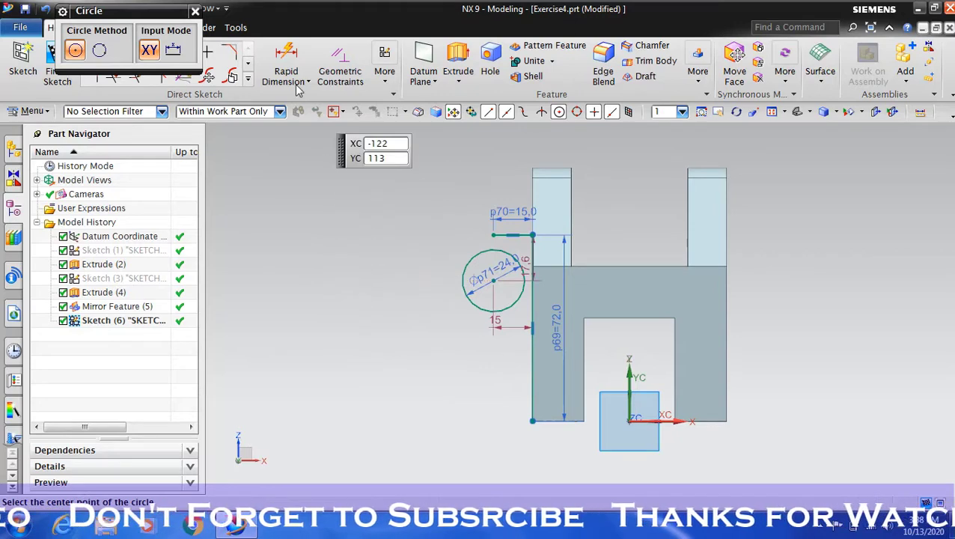
pyautogui.click(286, 54)
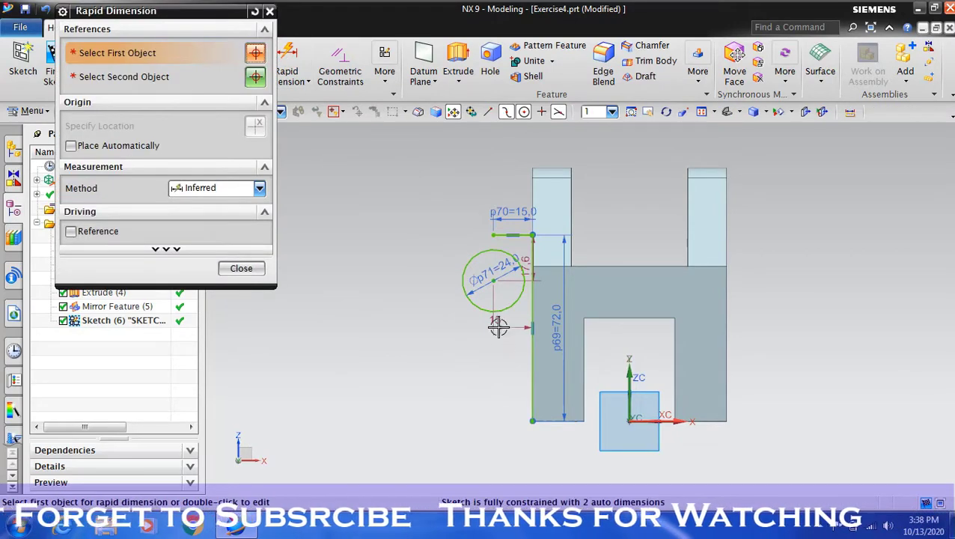
pyautogui.click(492, 278)
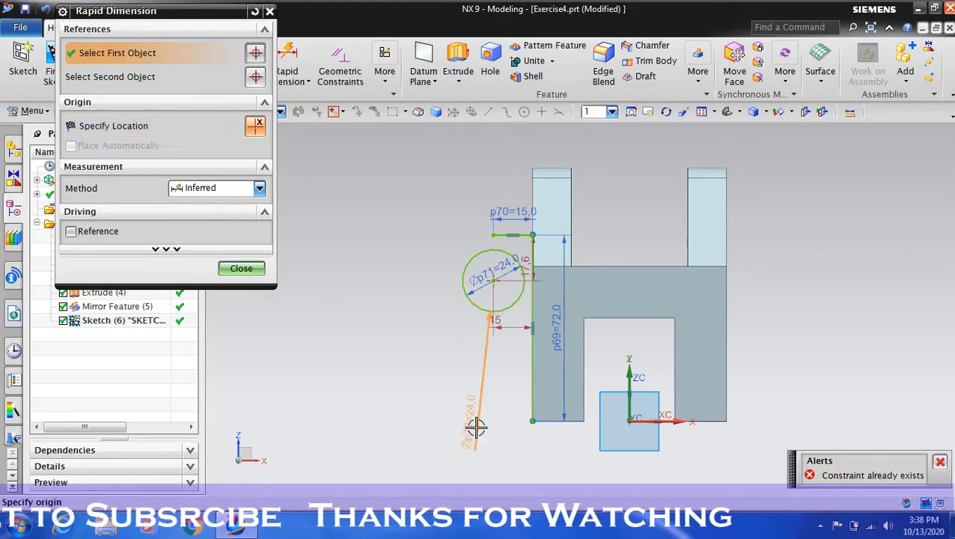
pyautogui.click(531, 421)
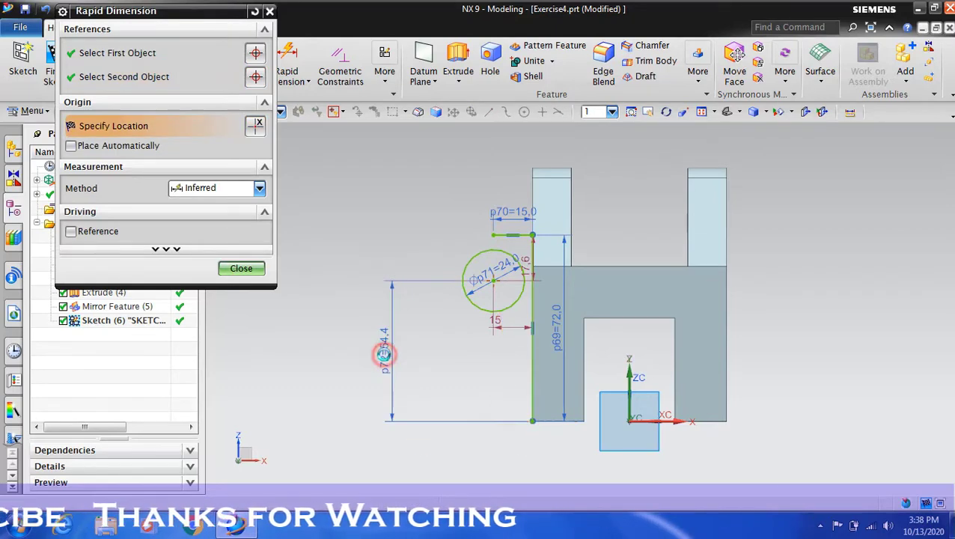
pyautogui.click(383, 354)
pyautogui.write('6')
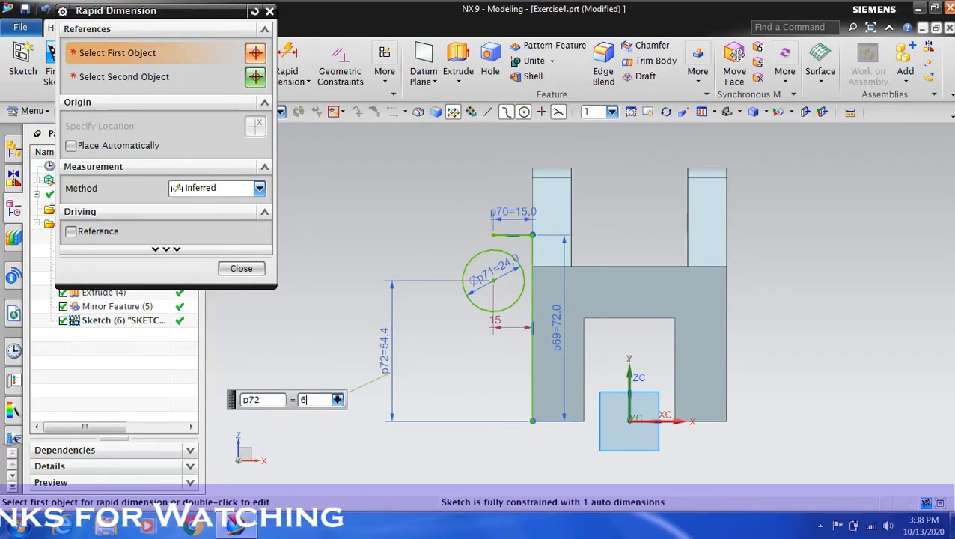
pyautogui.write('0')
pyautogui.press('Return')
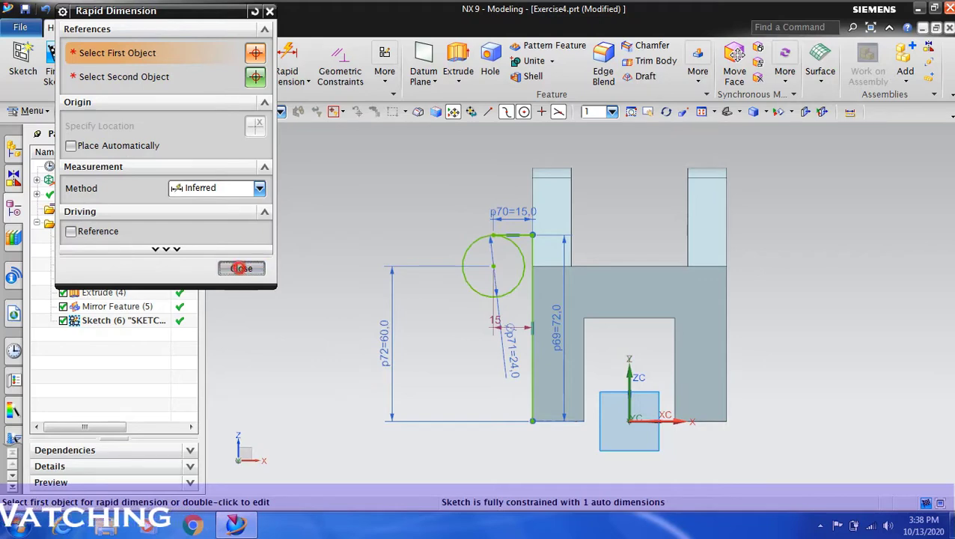
pyautogui.click(241, 268)
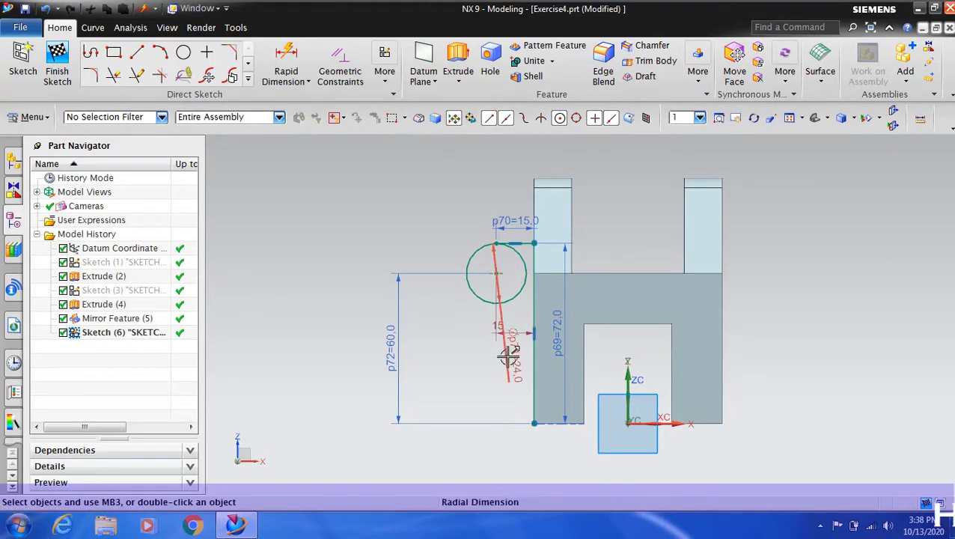
pyautogui.moveTo(509, 358); pyautogui.dragTo(438, 329)
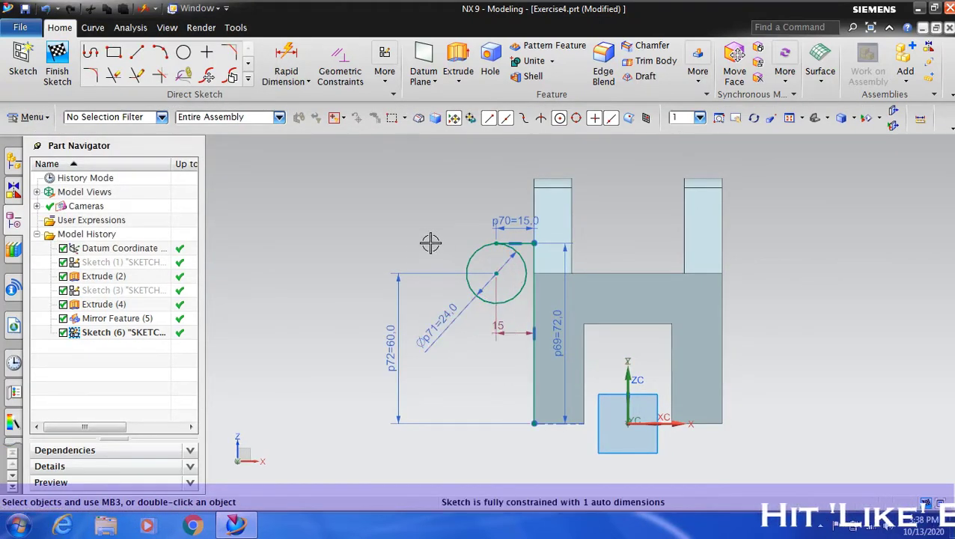
# - Add a concentric 15 mm circle inside the 24 mm circle
pyautogui.click(183, 52)
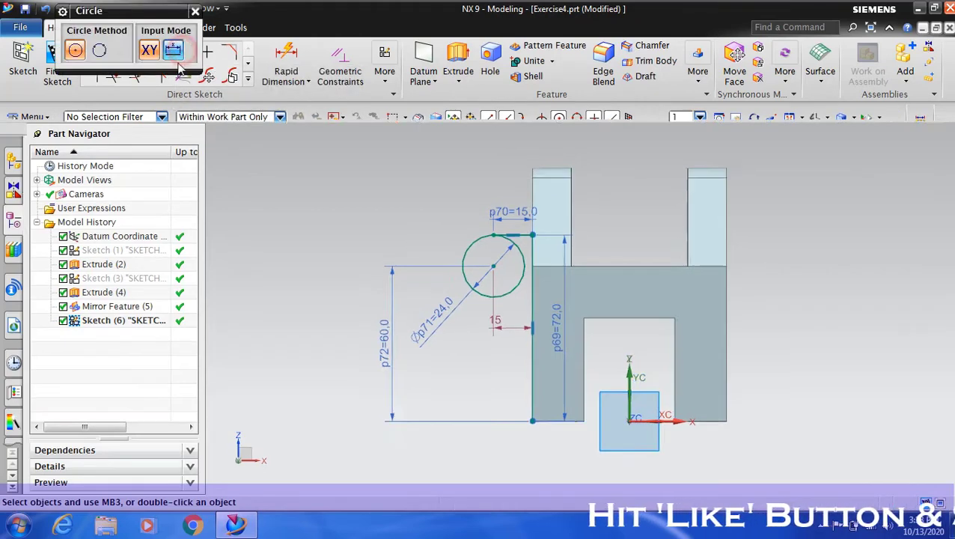
pyautogui.click(493, 265)
pyautogui.write('15')
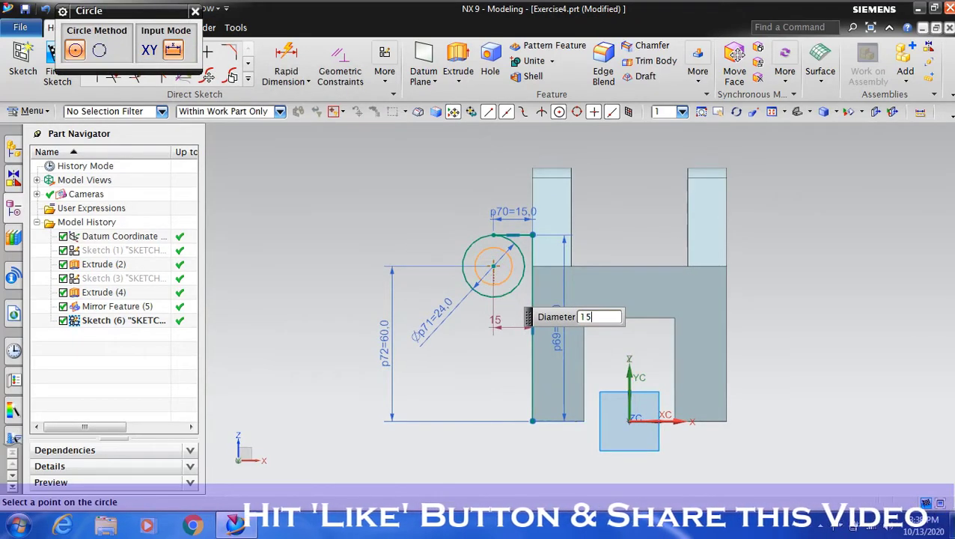
pyautogui.press('Return')
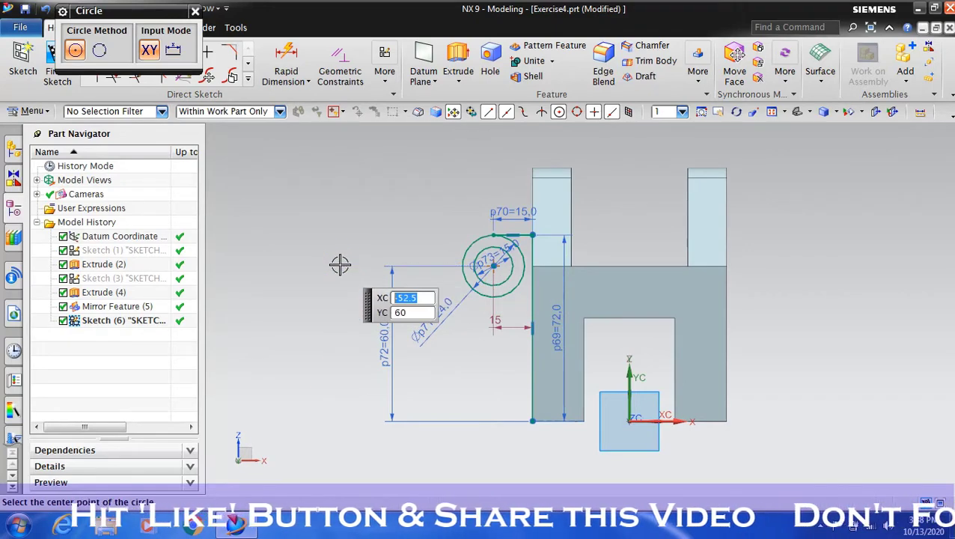
pyautogui.press('Escape')
# - Draw a line from the sketch's bottom corner tangent to the outer circle
pyautogui.press('l')
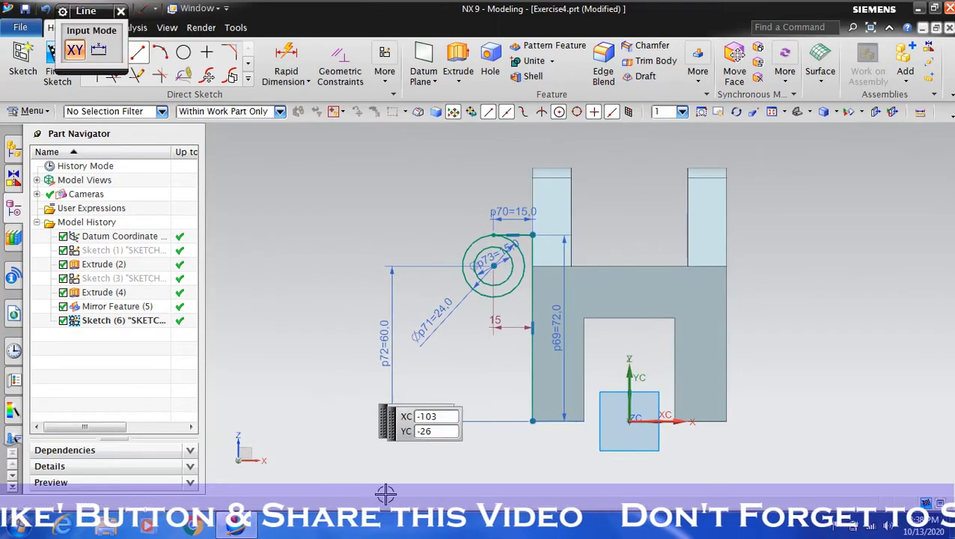
pyautogui.click(532, 421)
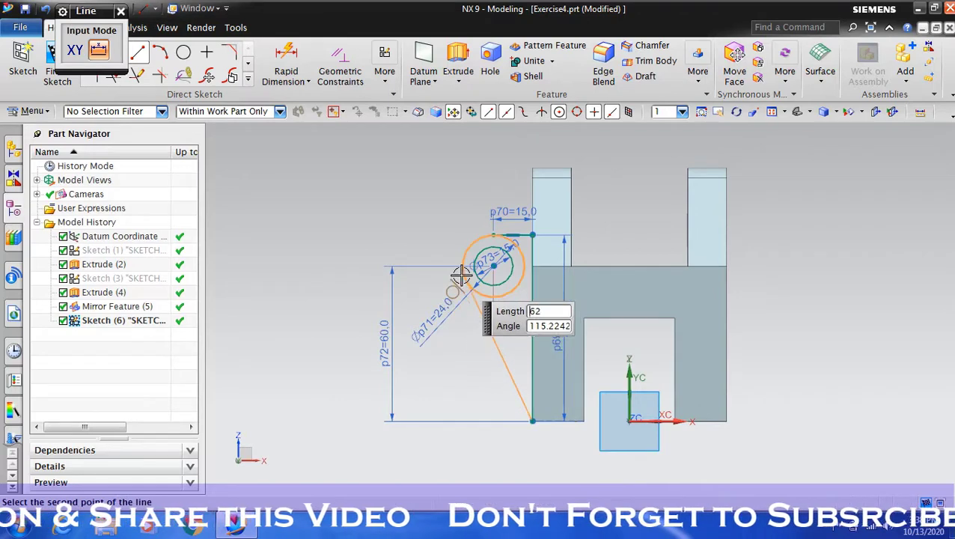
pyautogui.click(457, 273)
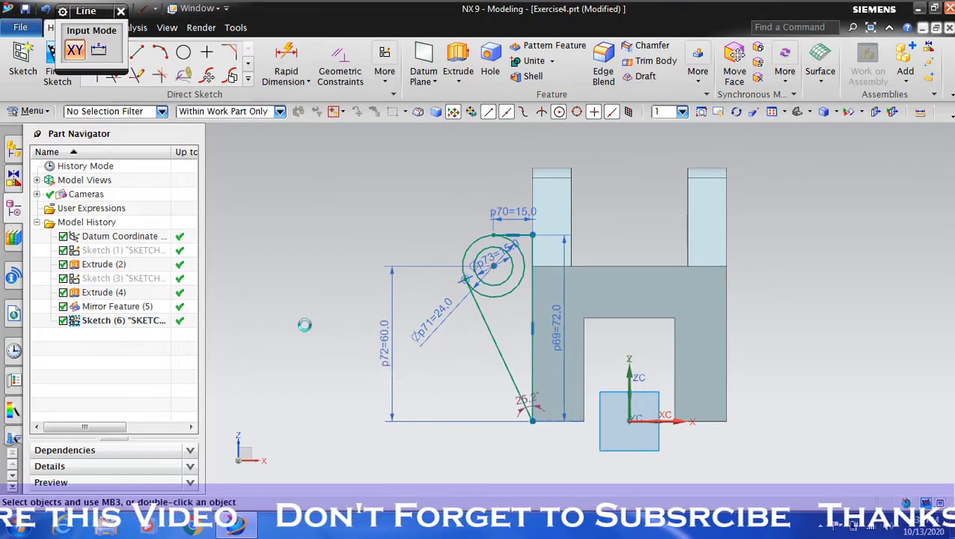
pyautogui.press('Escape')
# - Trim away the outer circle's right-hand arc and finish the lug sketch
pyautogui.click(113, 75)
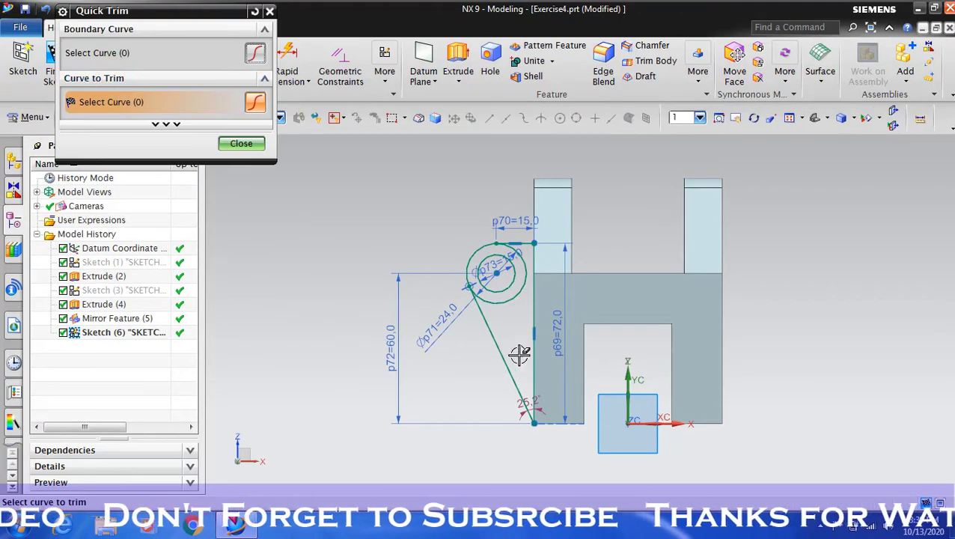
pyautogui.click(508, 298)
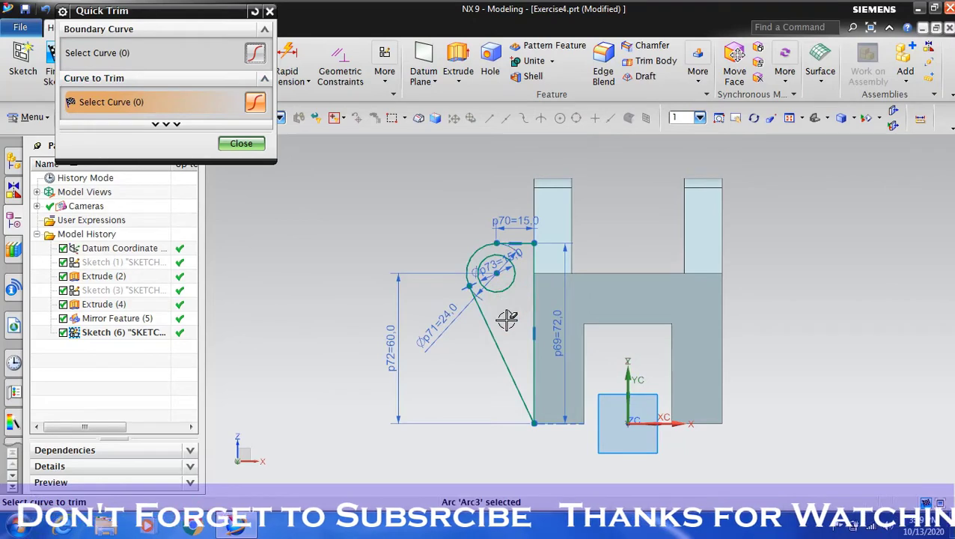
pyautogui.click(241, 144)
pyautogui.scroll(-2, 416, 260)
pyautogui.click(754, 120)
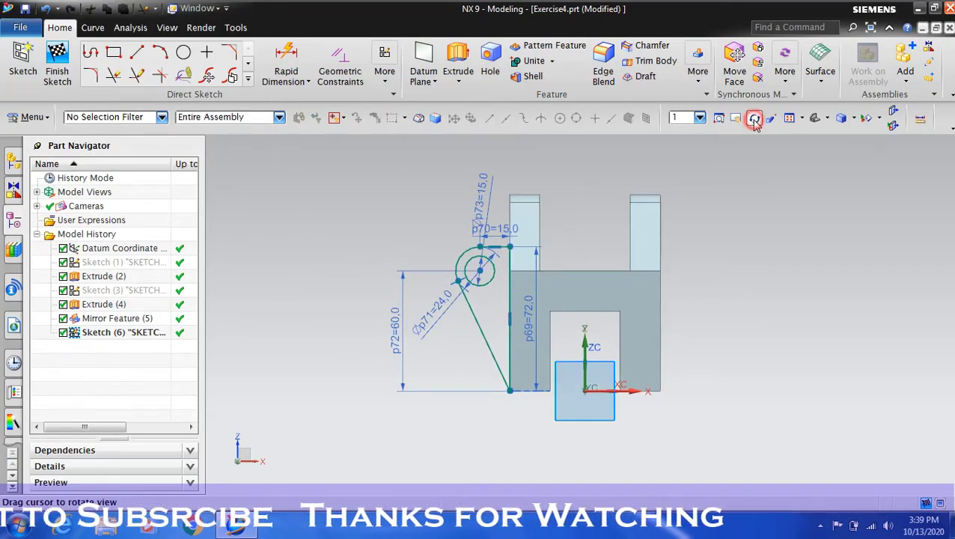
pyautogui.moveTo(748, 238); pyautogui.dragTo(773, 247)
pyautogui.click(755, 119)
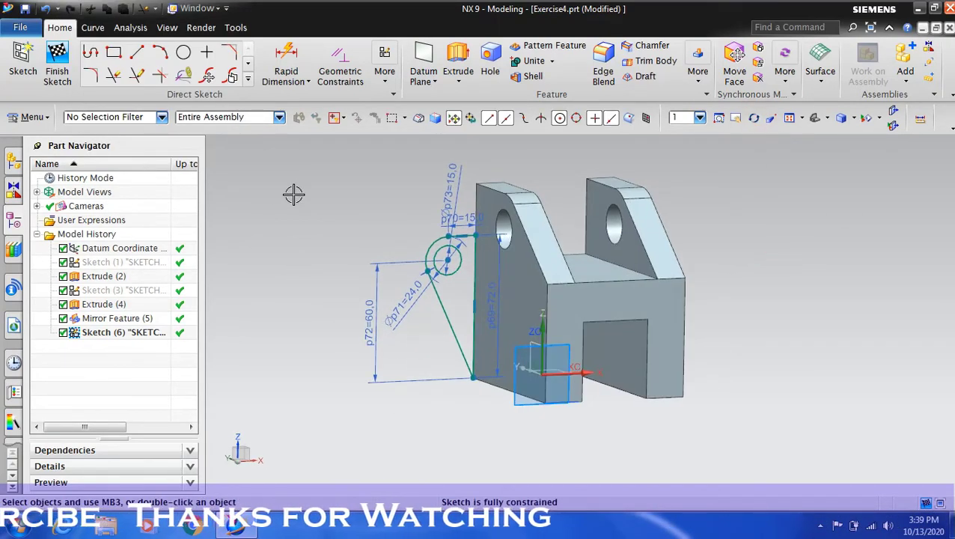
pyautogui.click(59, 75)
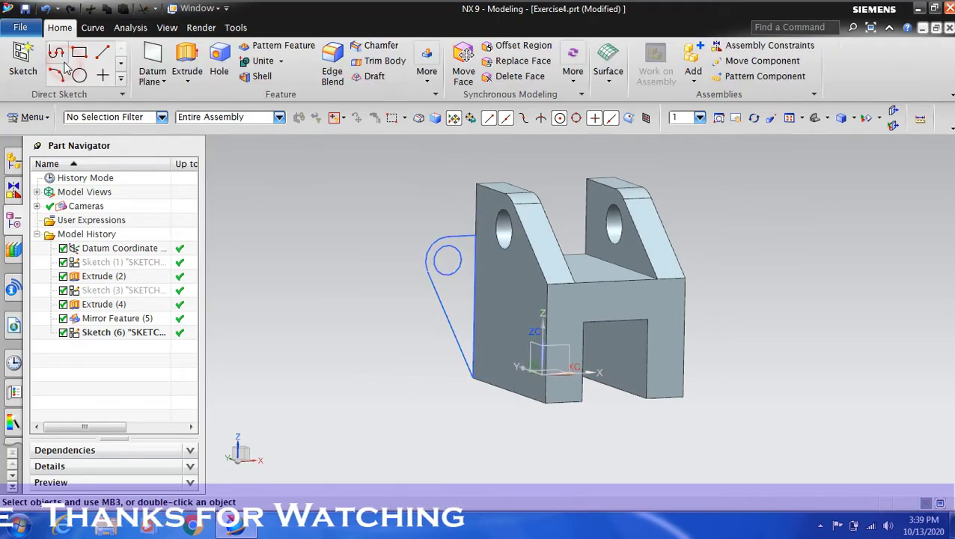
# - Extrude the lug profile with its small circle 15 mm, united with the bracket
pyautogui.click(187, 63)
pyautogui.click(437, 298)
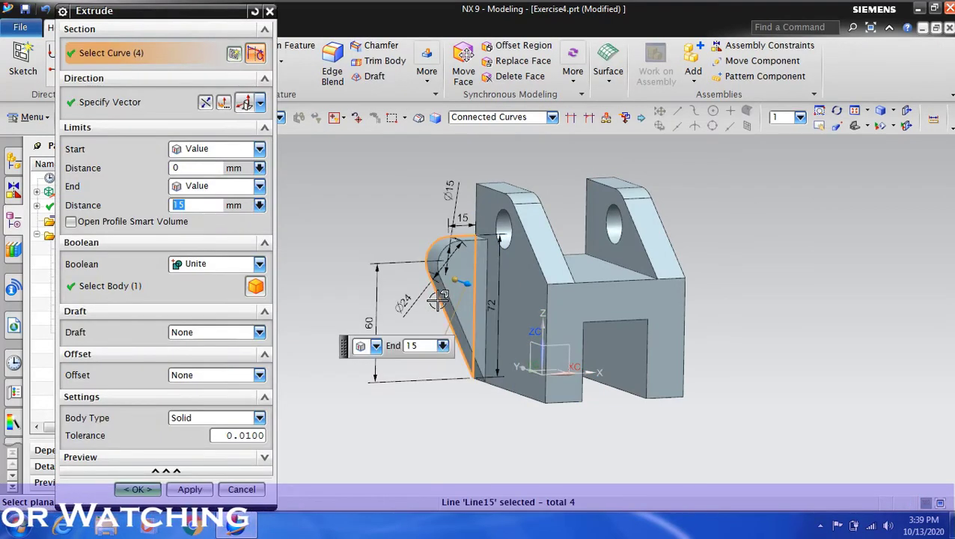
pyautogui.click(458, 263)
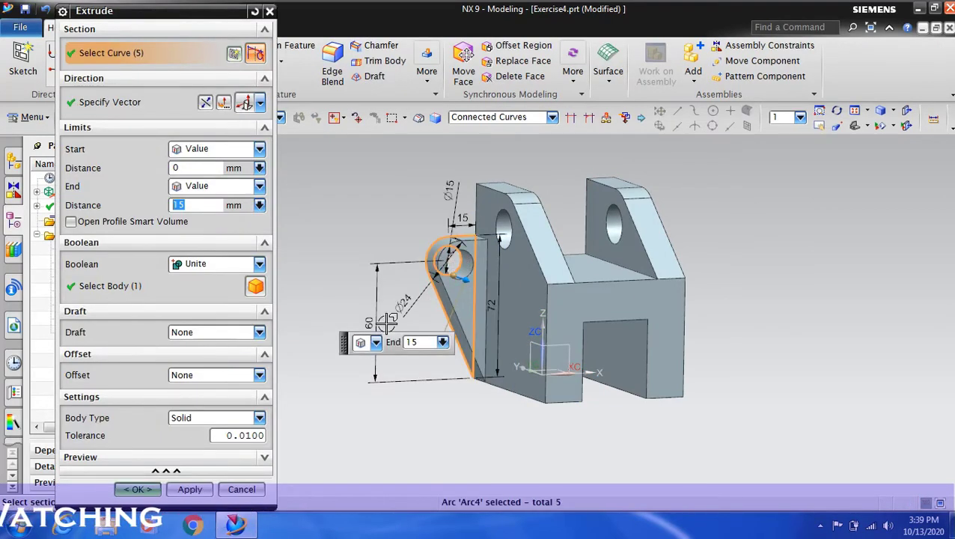
pyautogui.click(837, 111)
pyautogui.moveTo(756, 211); pyautogui.dragTo(665, 264)
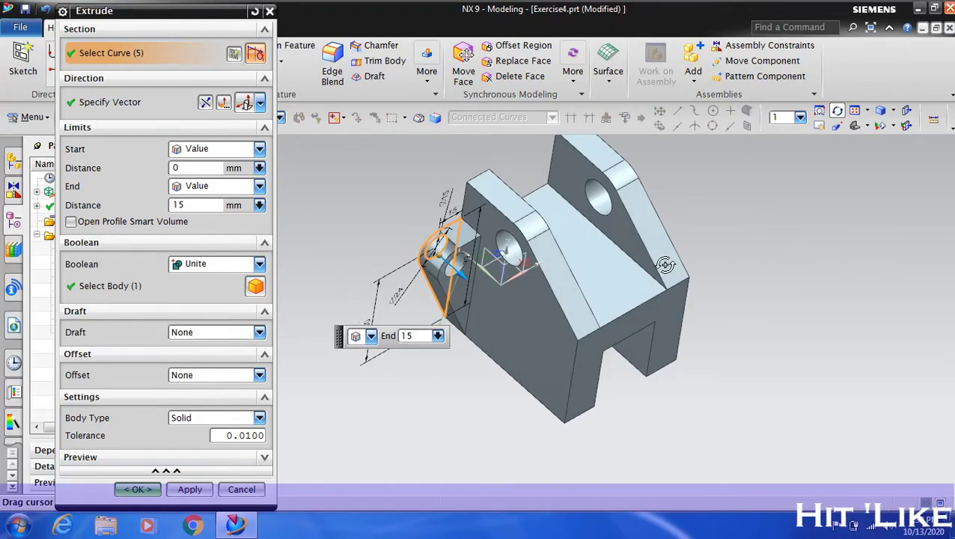
pyautogui.click(138, 490)
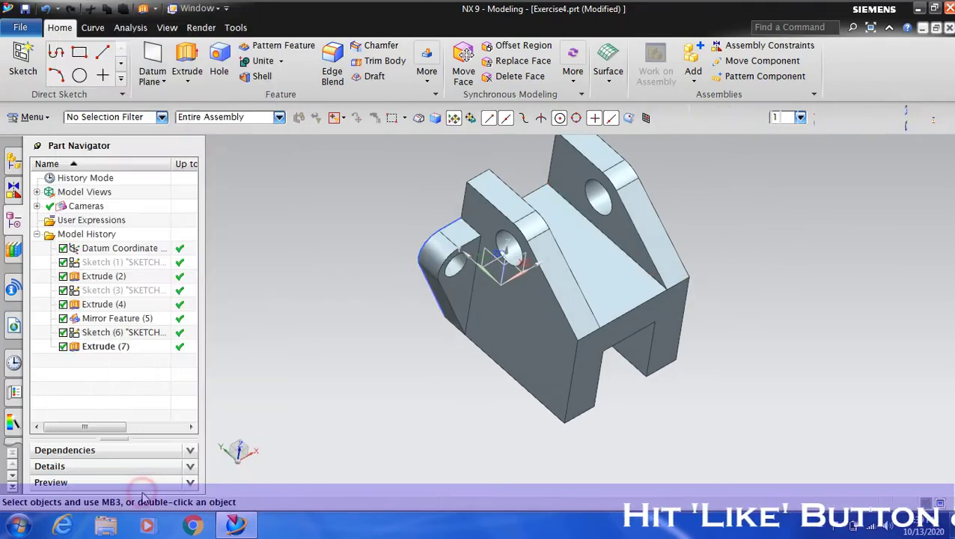
# - Hide the lug's Sketch (6)
pyautogui.rightClick(442, 238)
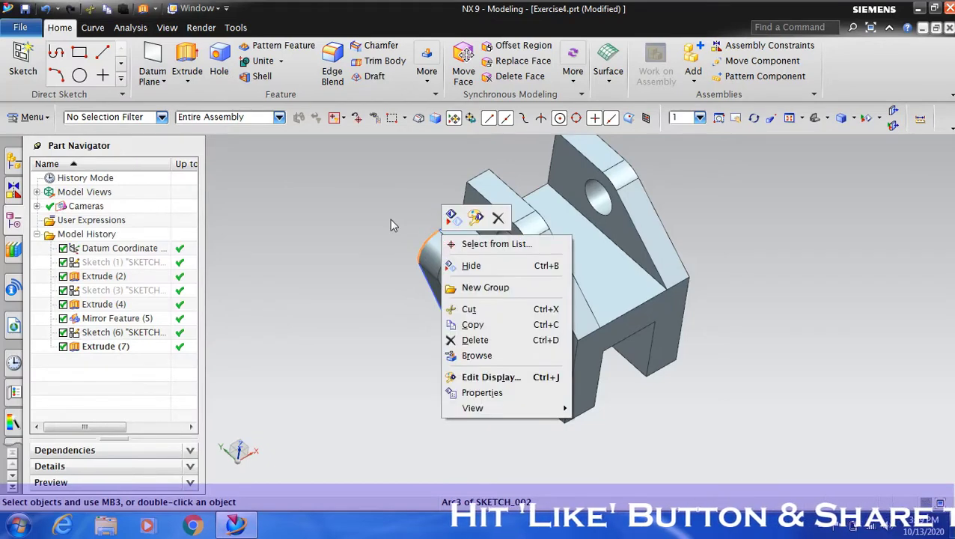
pyautogui.click(454, 217)
pyautogui.rightClick(454, 217)
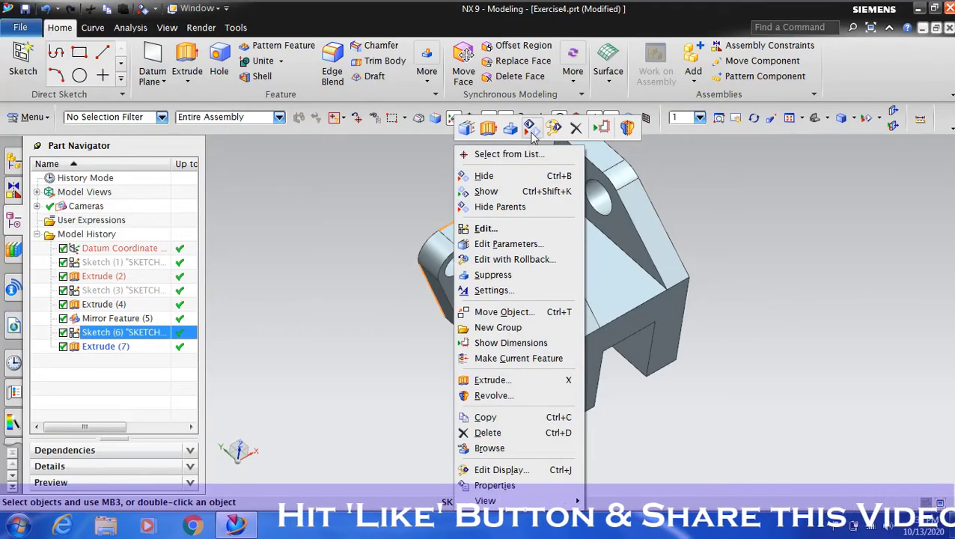
pyautogui.press('Escape')
pyautogui.moveTo(404, 253); pyautogui.dragTo(413, 270, button='middle')
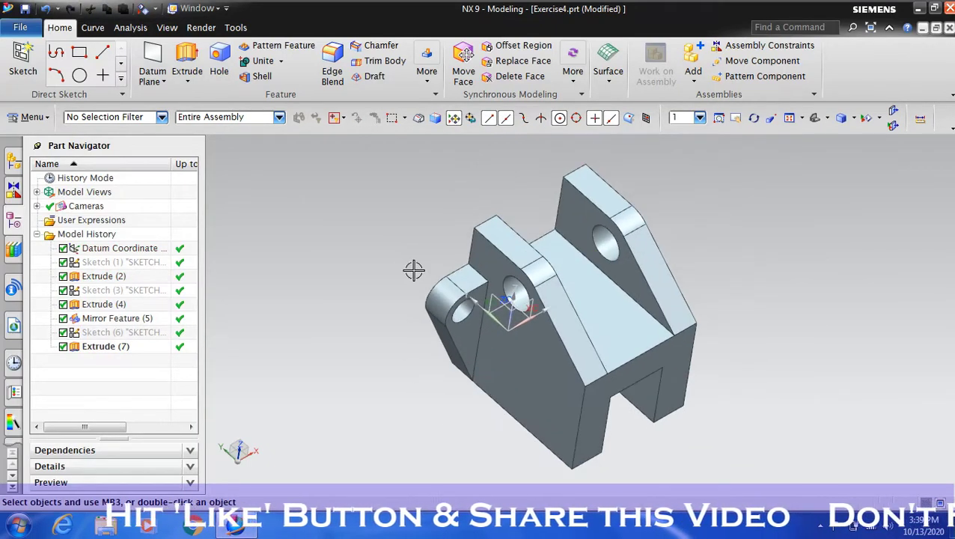
# - Mirror the Extrude (7) lug about the YZ datum plane as Mirror Feature (8)
pyautogui.click(426, 81)
pyautogui.click(533, 169)
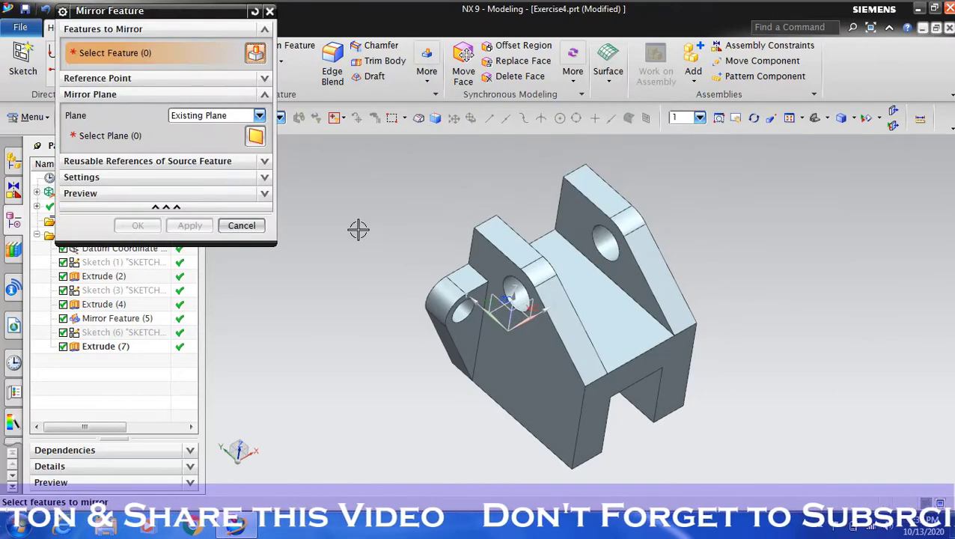
pyautogui.click(440, 305)
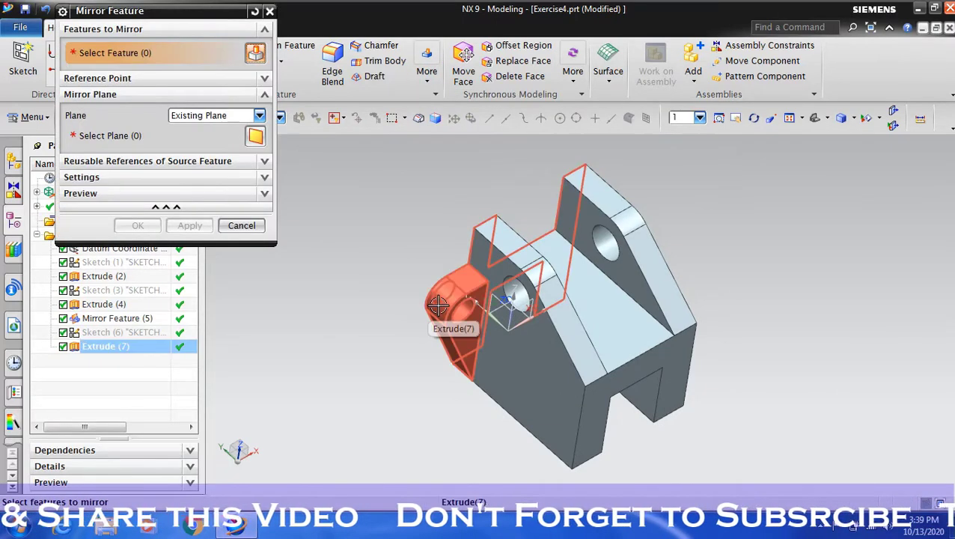
pyautogui.click(135, 140)
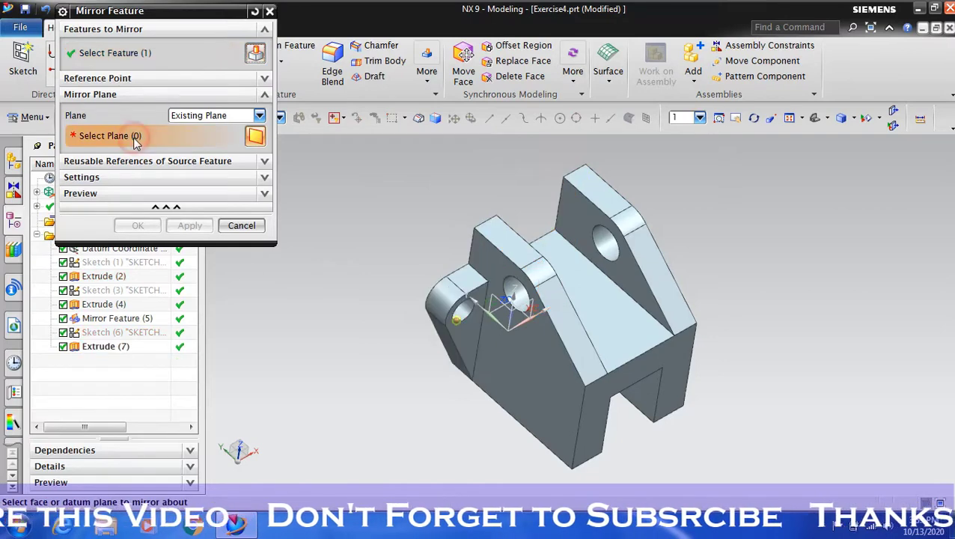
pyautogui.click(500, 299)
pyautogui.click(138, 227)
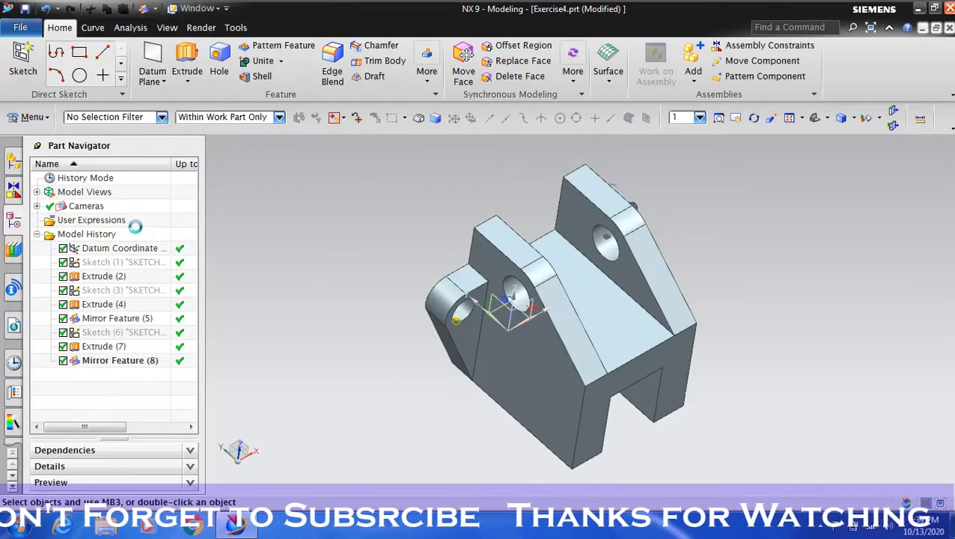
pyautogui.moveTo(780, 238)
pyautogui.mouseDown(button='middle')
pyautogui.moveTo(755, 220)
pyautogui.moveTo(654, 188)
pyautogui.moveTo(710, 225)
pyautogui.moveTo(757, 232)
pyautogui.moveTo(741, 148)
pyautogui.mouseUp(button='middle')
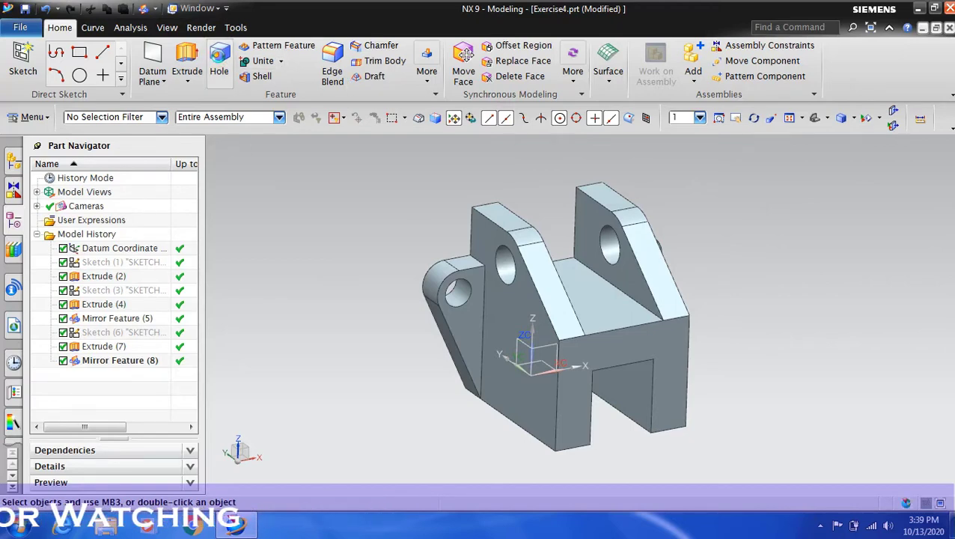
# - Place a hole point on the bracket's top face, dimensioned 22.5 and 15
pyautogui.click(219, 61)
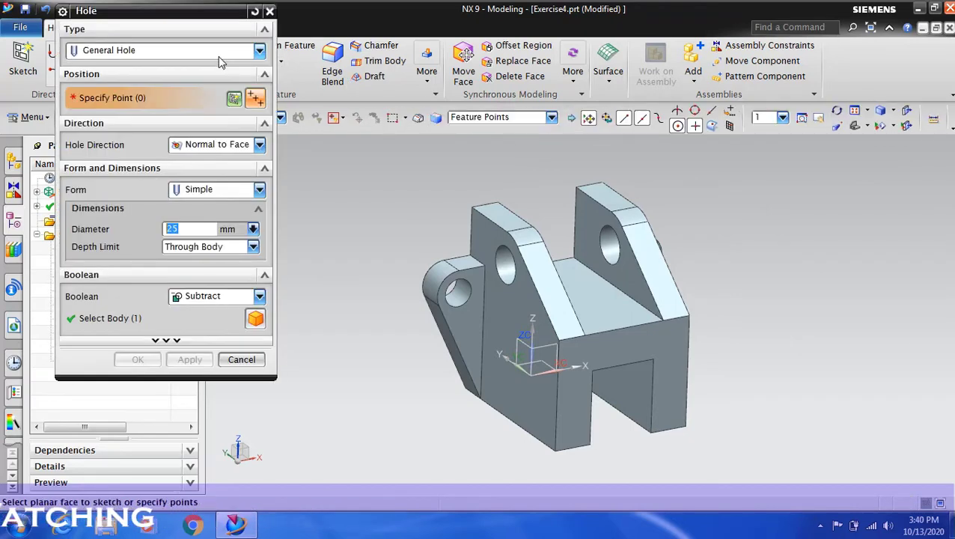
pyautogui.click(603, 300)
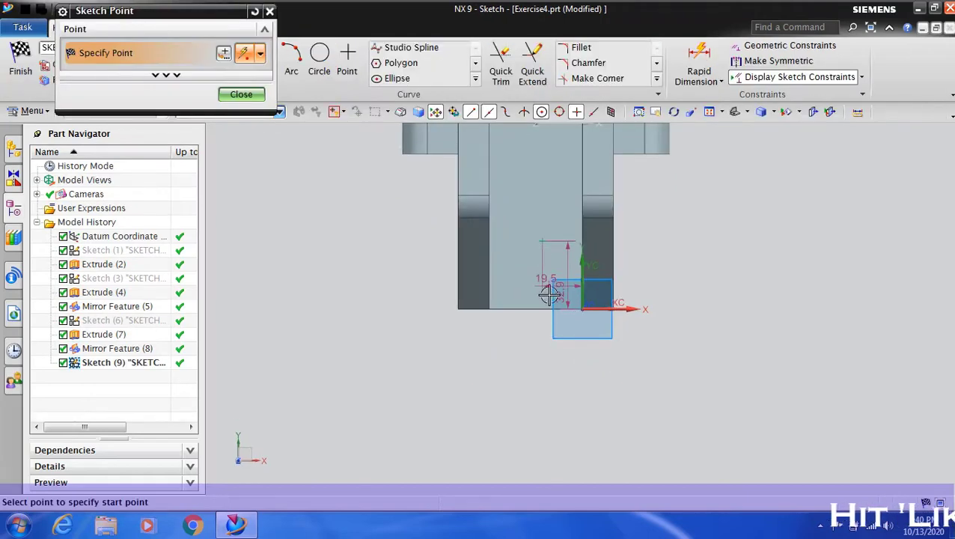
pyautogui.scroll(1, 553, 281)
pyautogui.scroll(4, 550, 270)
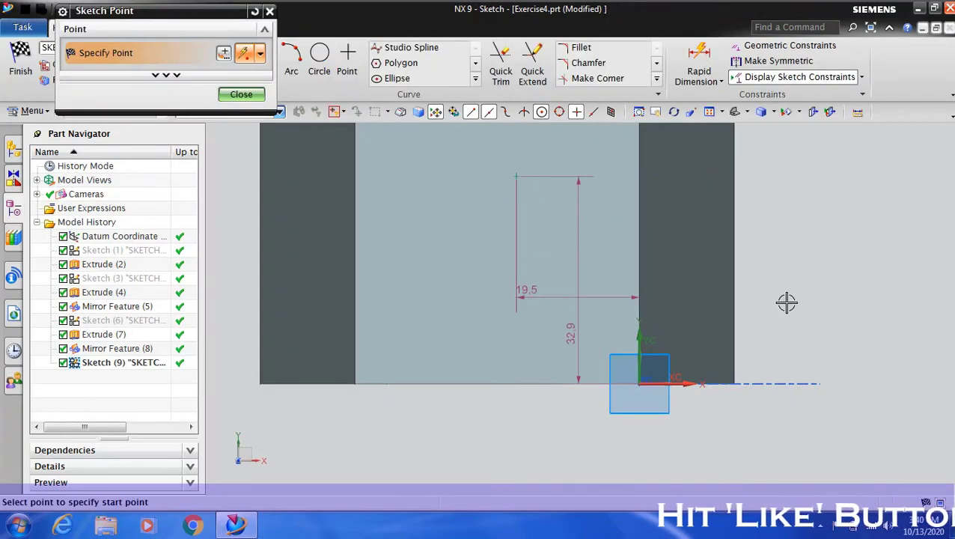
pyautogui.click(248, 95)
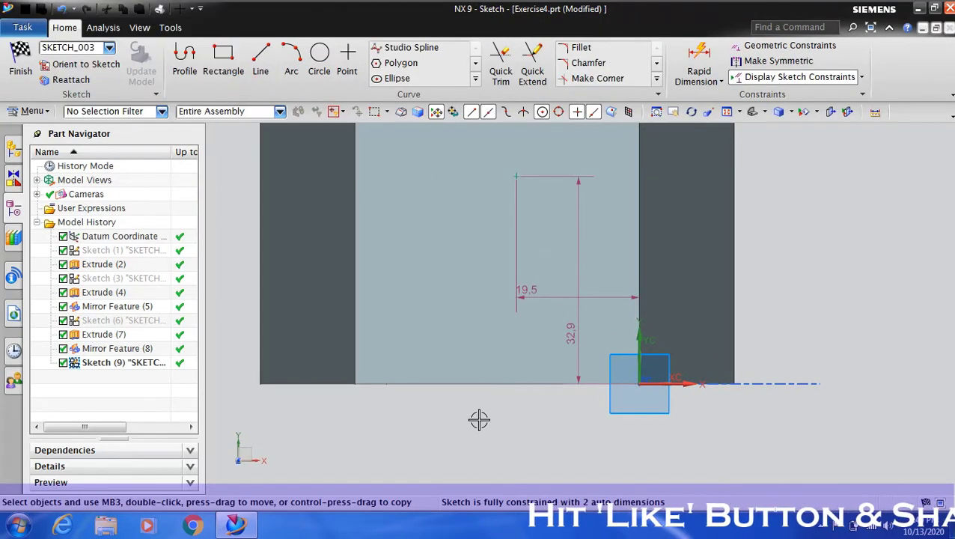
pyautogui.doubleClick(554, 293)
pyautogui.write('22.5')
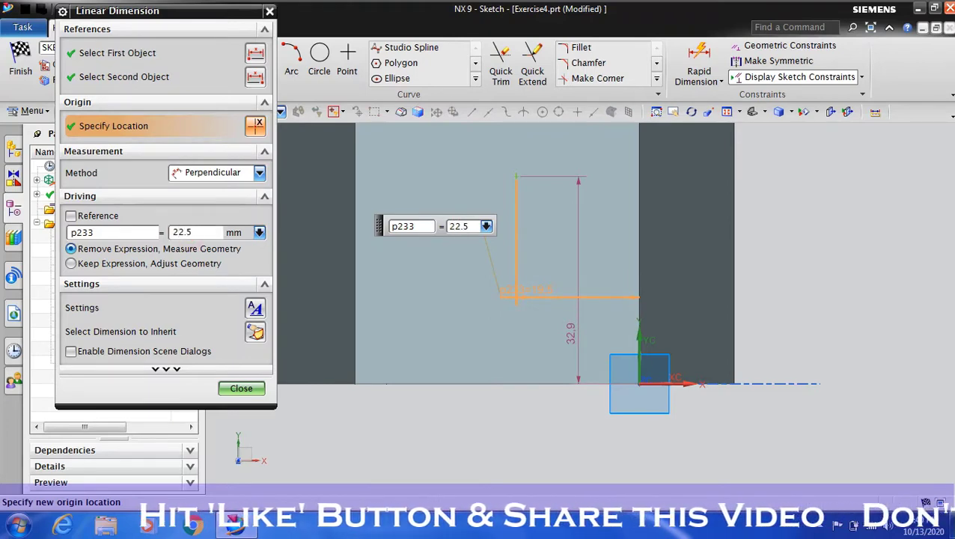
pyautogui.click(573, 335)
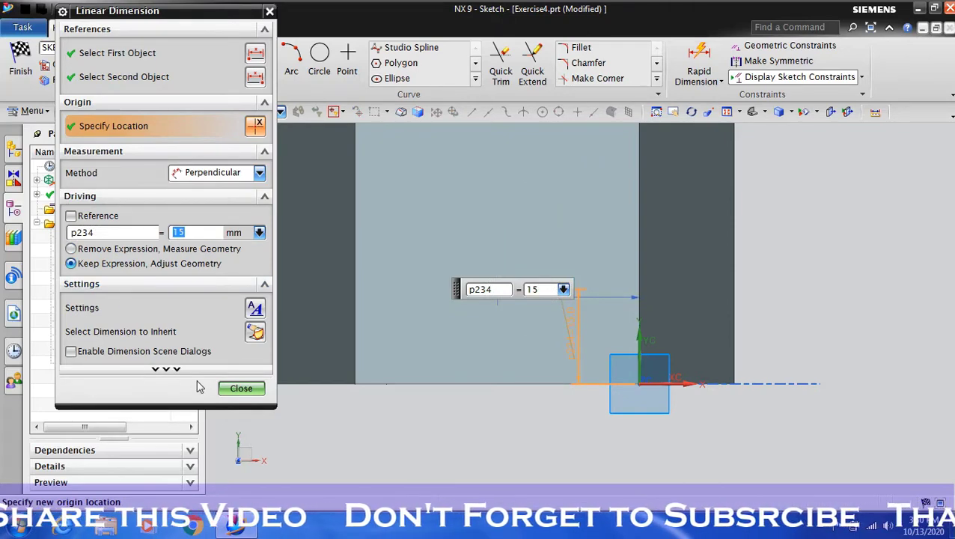
pyautogui.click(239, 388)
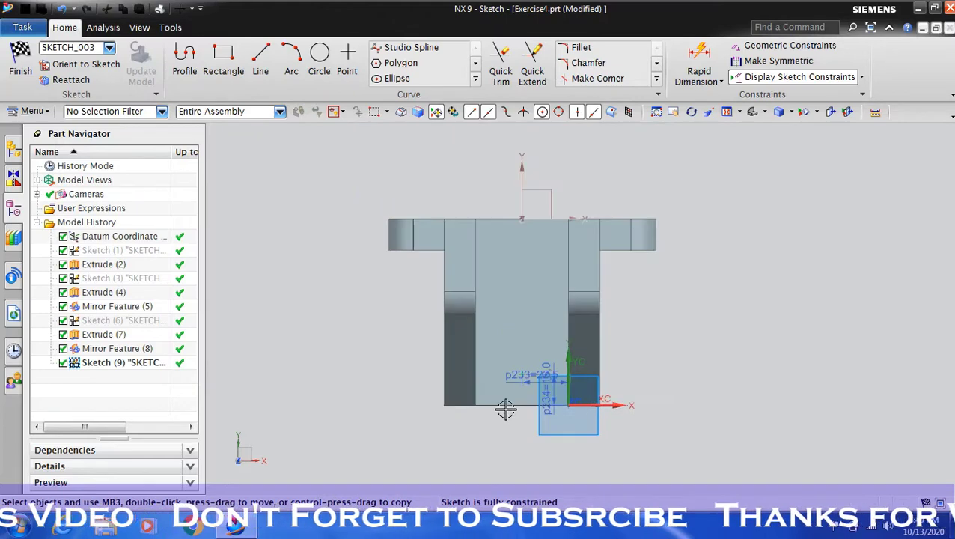
pyautogui.click(20, 60)
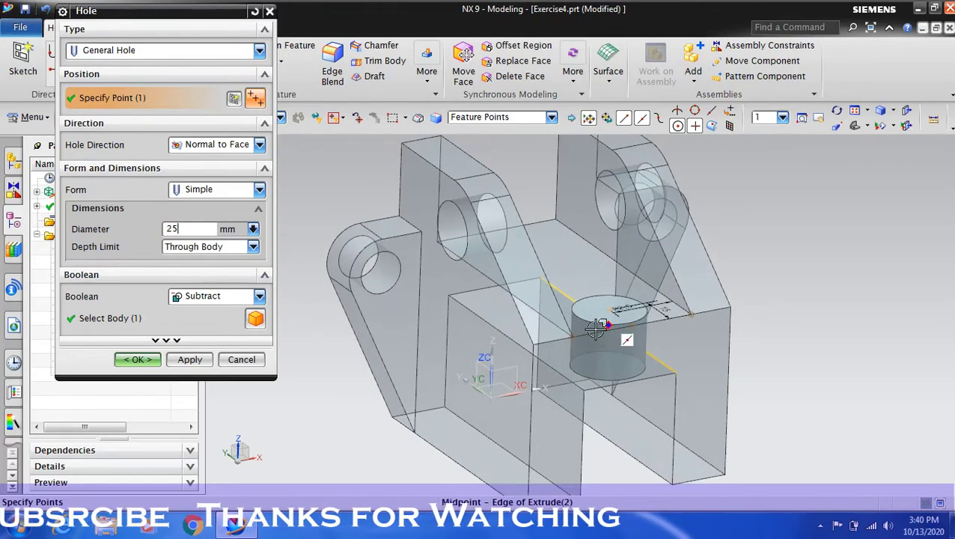
# - Create the 25 mm diameter through-body hole
pyautogui.click(134, 359)
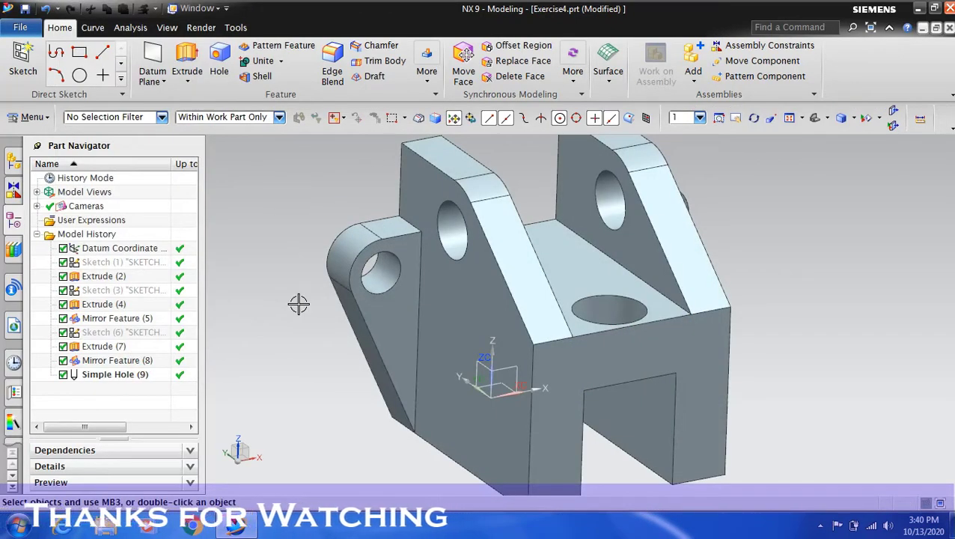
pyautogui.click(754, 117)
pyautogui.moveTo(750, 200)
pyautogui.mouseDown()
pyautogui.moveTo(748, 221)
pyautogui.moveTo(724, 213)
pyautogui.moveTo(703, 223)
pyautogui.moveTo(752, 211)
pyautogui.moveTo(738, 205)
pyautogui.mouseUp()
pyautogui.moveTo(753, 279)
pyautogui.mouseDown()
pyautogui.moveTo(776, 241)
pyautogui.moveTo(615, 264)
pyautogui.moveTo(642, 179)
pyautogui.moveTo(764, 275)
pyautogui.moveTo(748, 296)
pyautogui.moveTo(814, 288)
pyautogui.mouseUp()
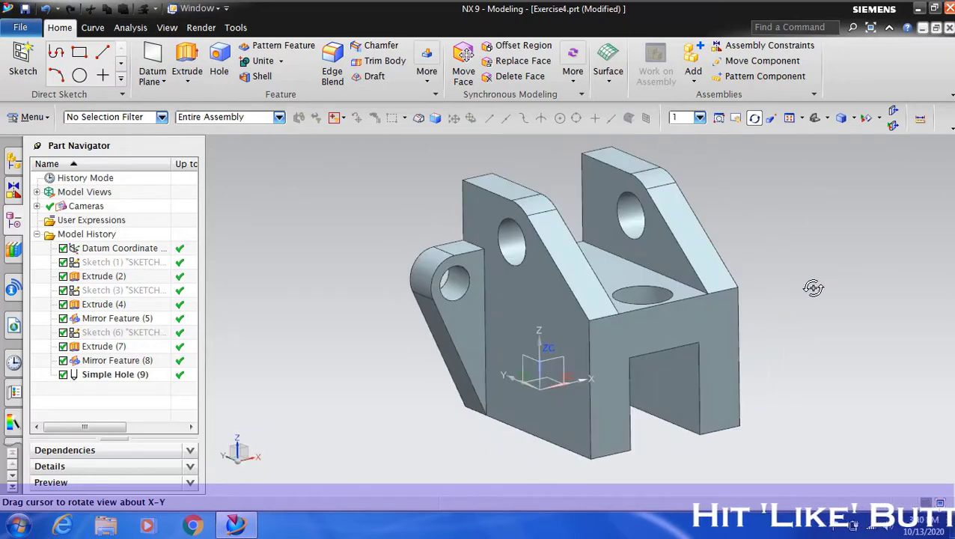
# - Create a new four-view layout showing top, front, right and isometric views
pyautogui.click(754, 118)
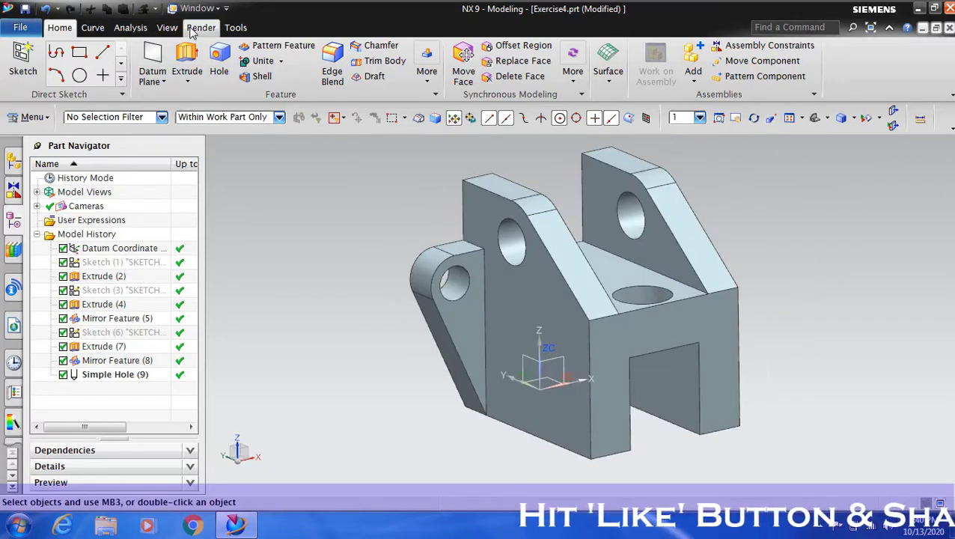
pyautogui.click(131, 27)
pyautogui.click(166, 27)
pyautogui.click(159, 82)
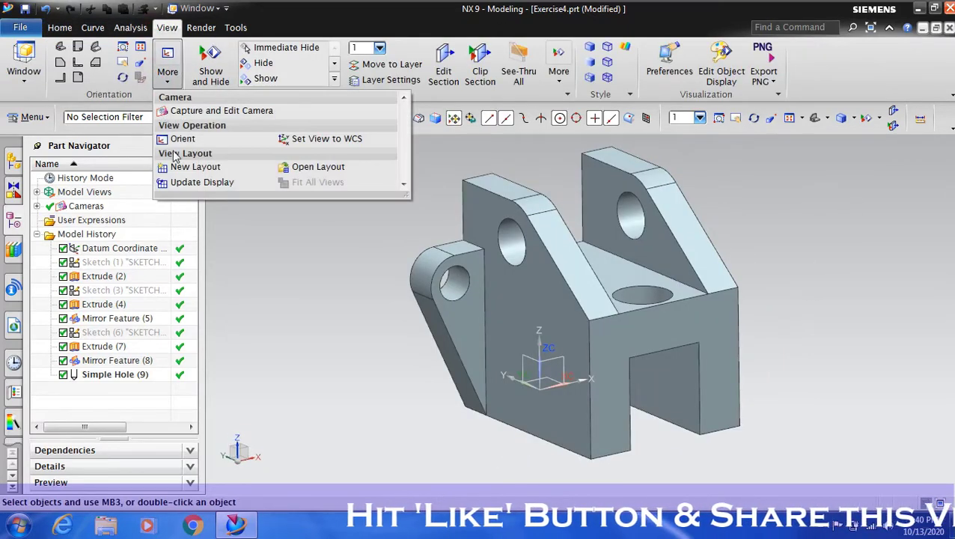
pyautogui.click(191, 166)
pyautogui.click(170, 69)
pyautogui.click(146, 236)
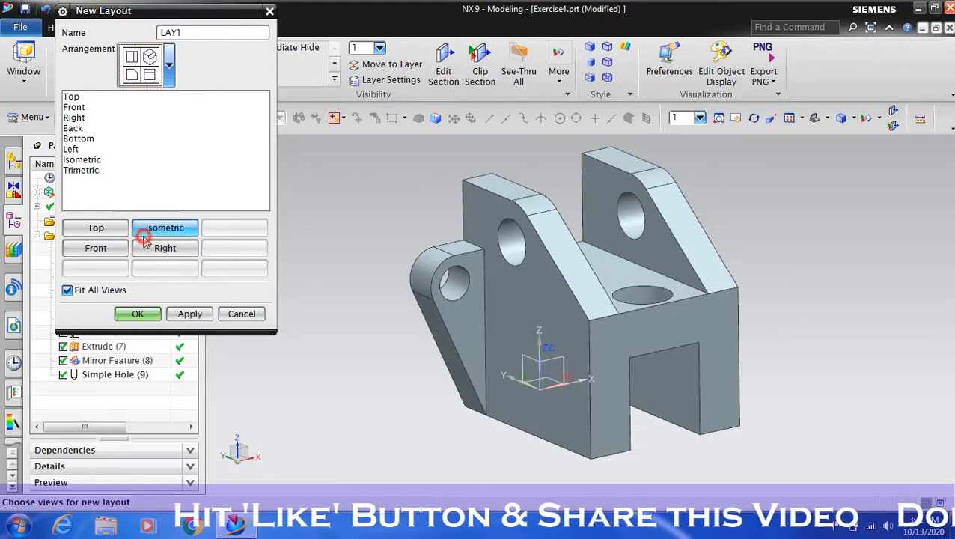
pyautogui.click(144, 312)
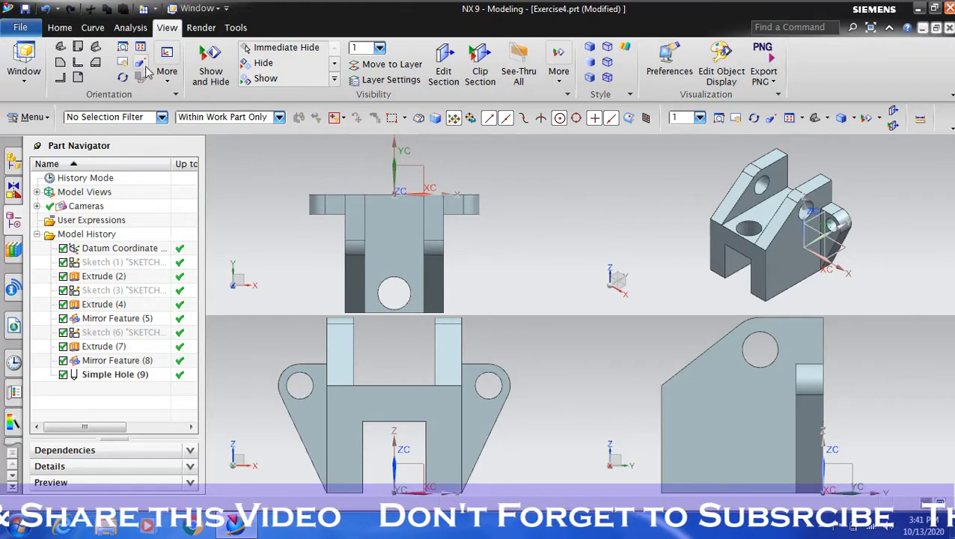
# - Switch back to a single-view layout
pyautogui.click(167, 83)
pyautogui.click(183, 167)
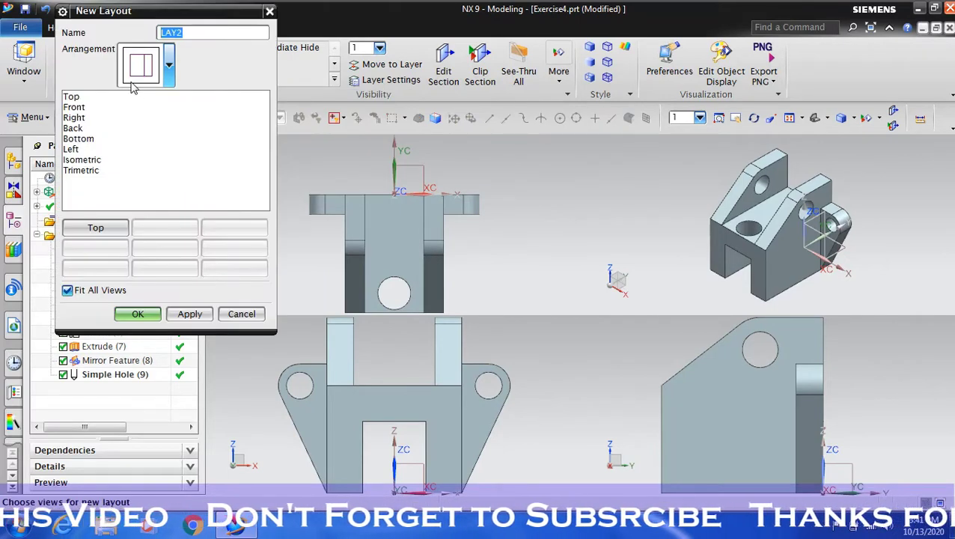
pyautogui.click(136, 314)
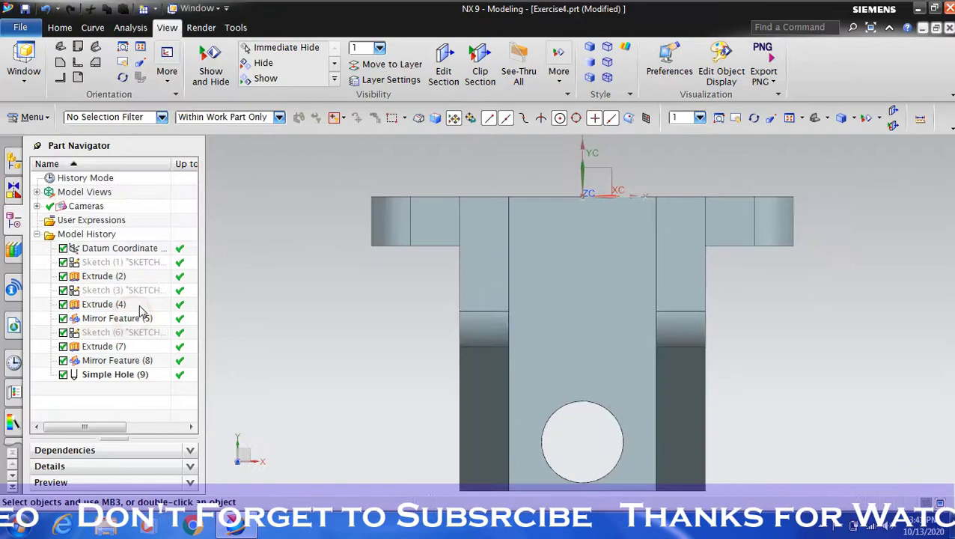
# - Turn on True Shading with the bracket's top hole in view
pyautogui.click(753, 118)
pyautogui.moveTo(637, 204)
pyautogui.mouseDown()
pyautogui.moveTo(718, 300)
pyautogui.moveTo(802, 253)
pyautogui.moveTo(750, 274)
pyautogui.moveTo(760, 156)
pyautogui.moveTo(632, 387)
pyautogui.moveTo(647, 335)
pyautogui.mouseUp()
pyautogui.moveTo(721, 303)
pyautogui.mouseDown()
pyautogui.moveTo(724, 241)
pyautogui.moveTo(733, 269)
pyautogui.moveTo(603, 245)
pyautogui.moveTo(607, 257)
pyautogui.mouseUp()
pyautogui.click(753, 118)
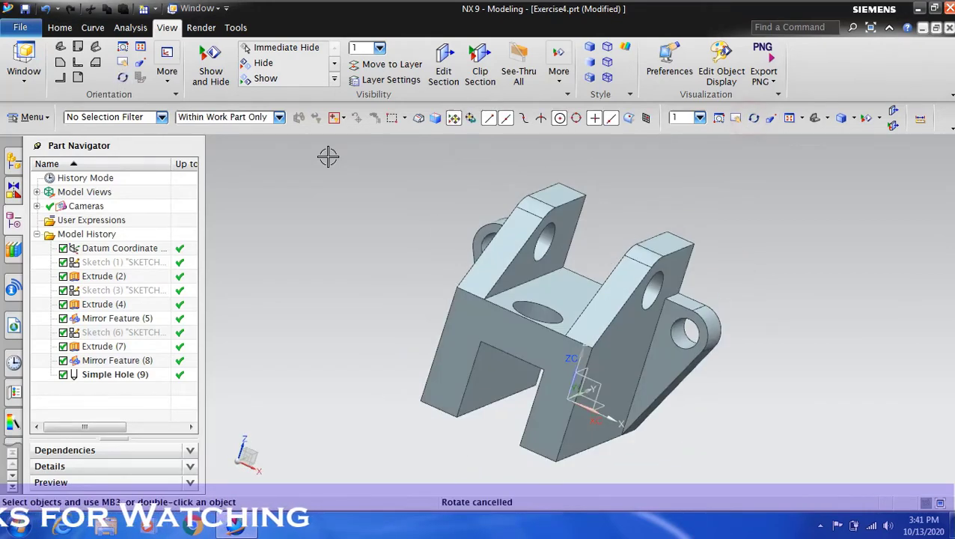
pyautogui.click(200, 27)
pyautogui.click(27, 66)
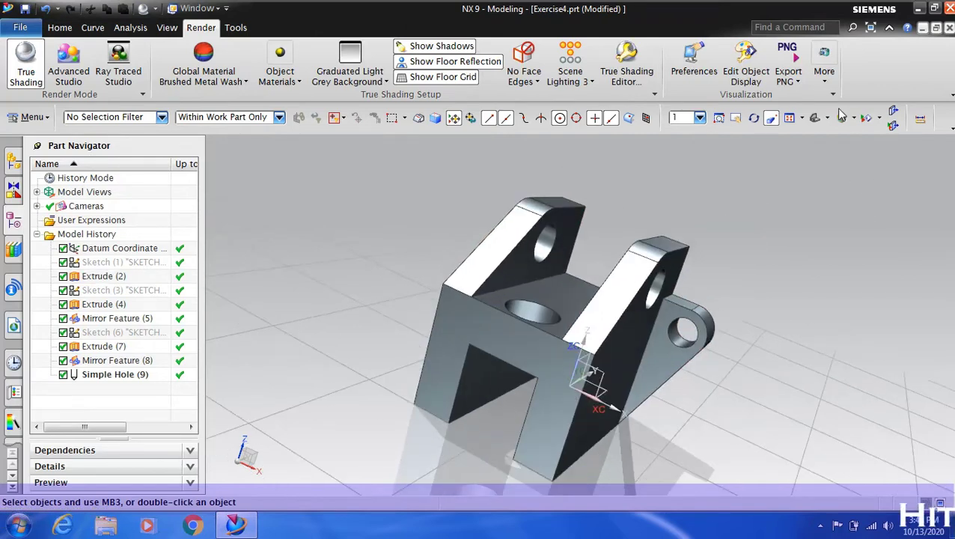
# - Hide all datums and turn off floor shadows, floor reflection and floor grid
pyautogui.hotkey('ctrl', 'w')
pyautogui.click(261, 130)
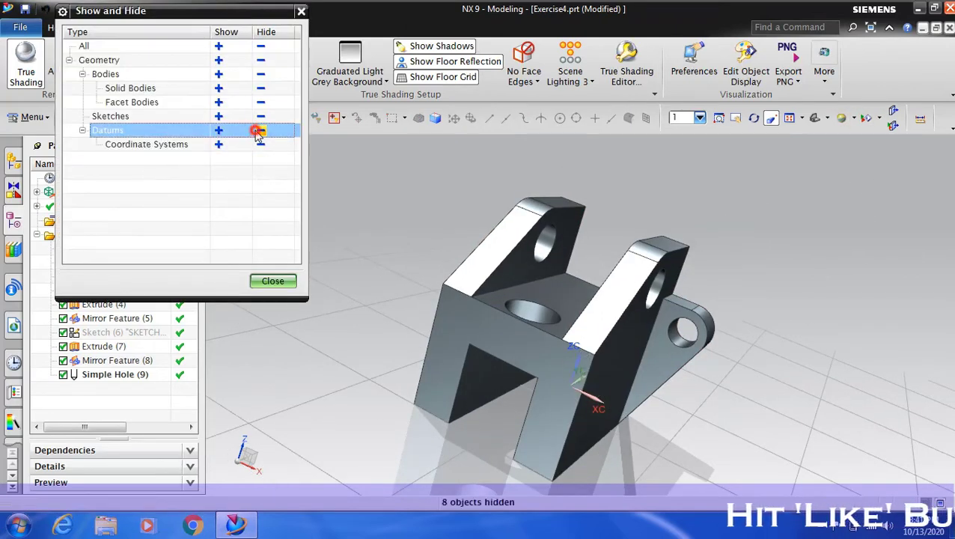
pyautogui.click(273, 280)
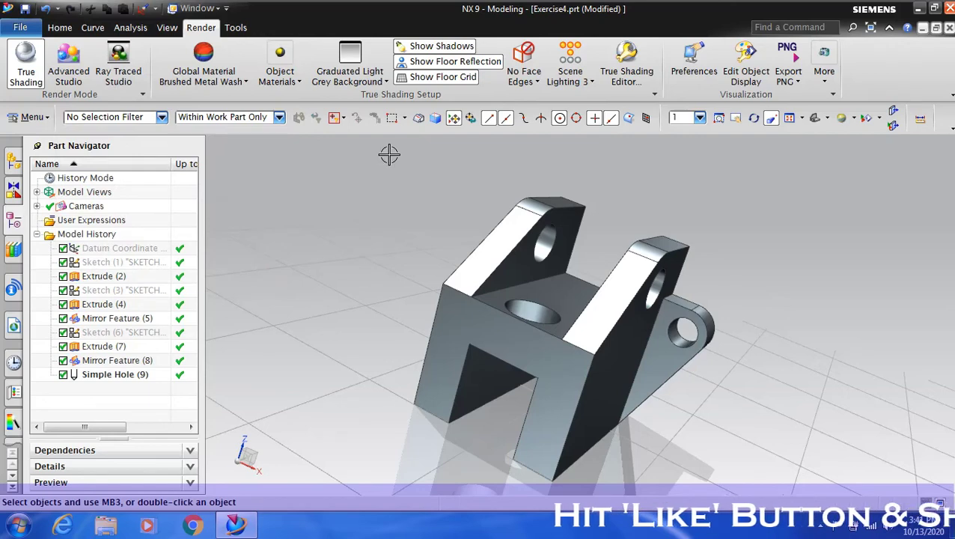
pyautogui.click(430, 77)
pyautogui.click(449, 61)
pyautogui.click(419, 45)
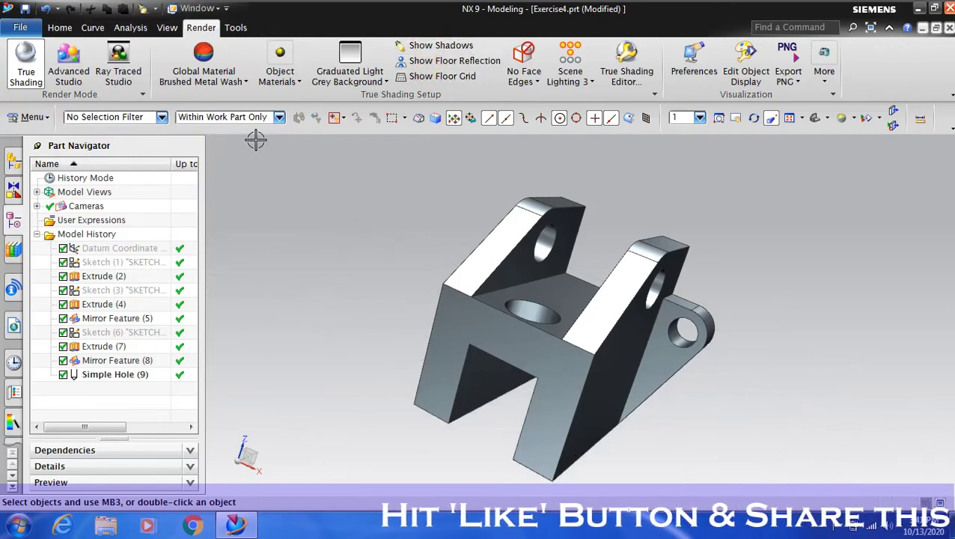
# - Apply a blue object material to the bracket's solid body
pyautogui.click(155, 118)
pyautogui.click(119, 211)
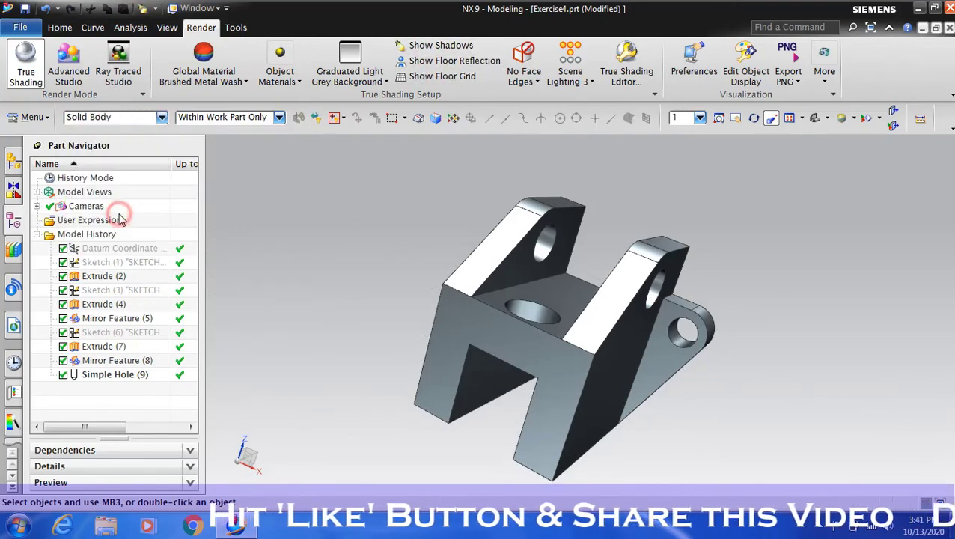
pyautogui.click(467, 338)
pyautogui.click(281, 75)
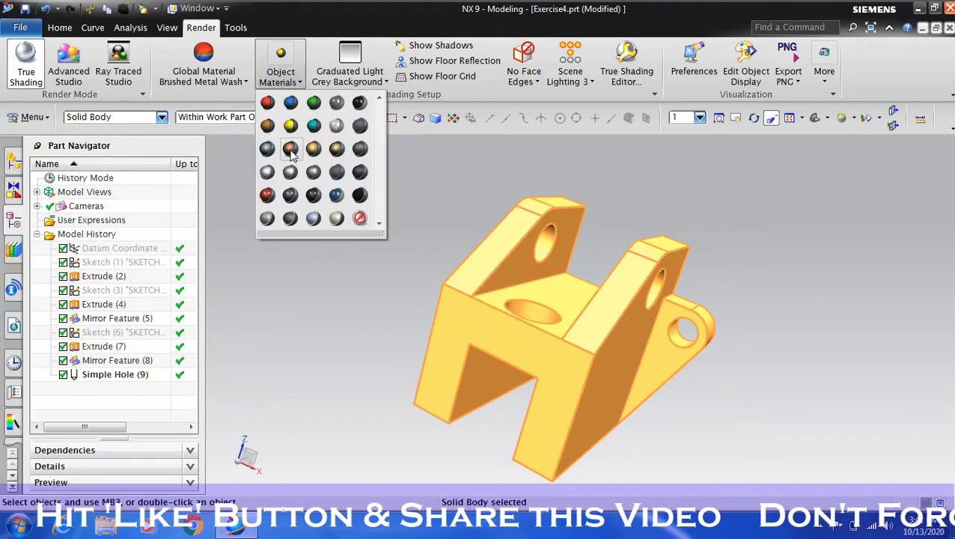
pyautogui.click(311, 218)
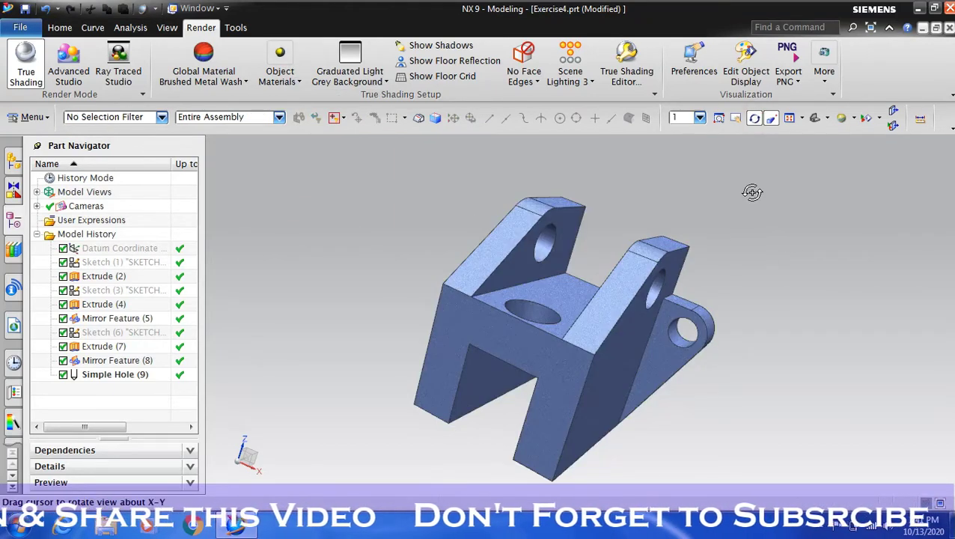
pyautogui.moveTo(749, 192)
pyautogui.mouseDown(button='middle')
pyautogui.moveTo(734, 239)
pyautogui.moveTo(696, 207)
pyautogui.moveTo(612, 198)
pyautogui.moveTo(464, 309)
pyautogui.moveTo(442, 341)
pyautogui.moveTo(442, 216)
pyautogui.moveTo(490, 177)
pyautogui.moveTo(522, 249)
pyautogui.moveTo(480, 287)
pyautogui.mouseUp(button='middle')
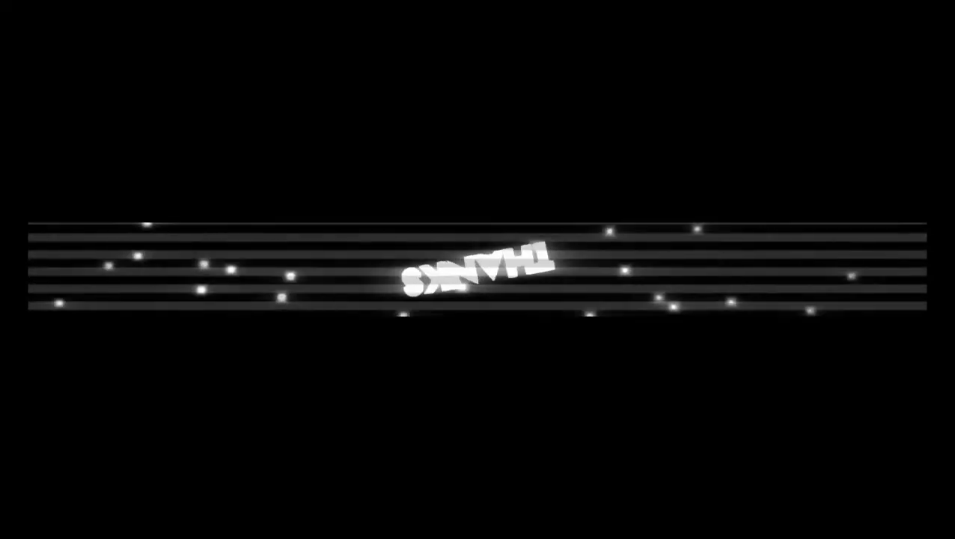